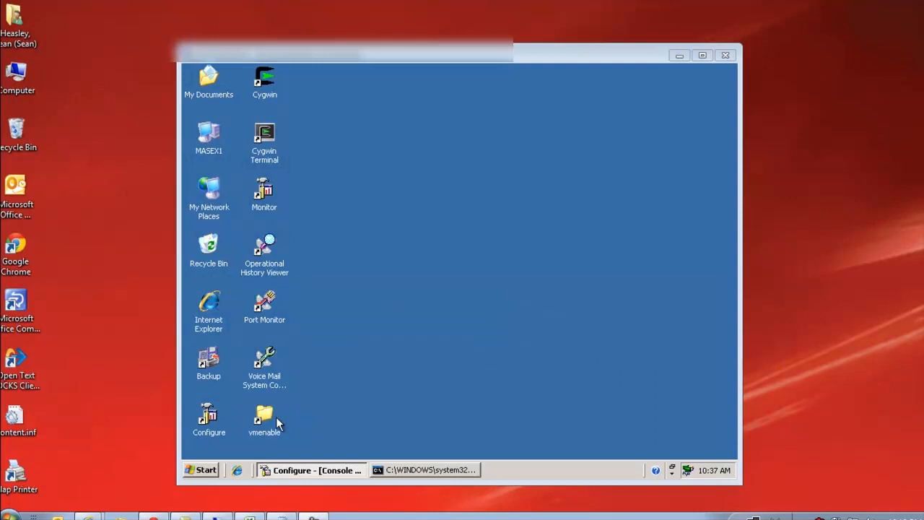
# - Open the VMEnable409.chm help file from the vmenable tools folder
pyautogui.doubleClick(265, 418)
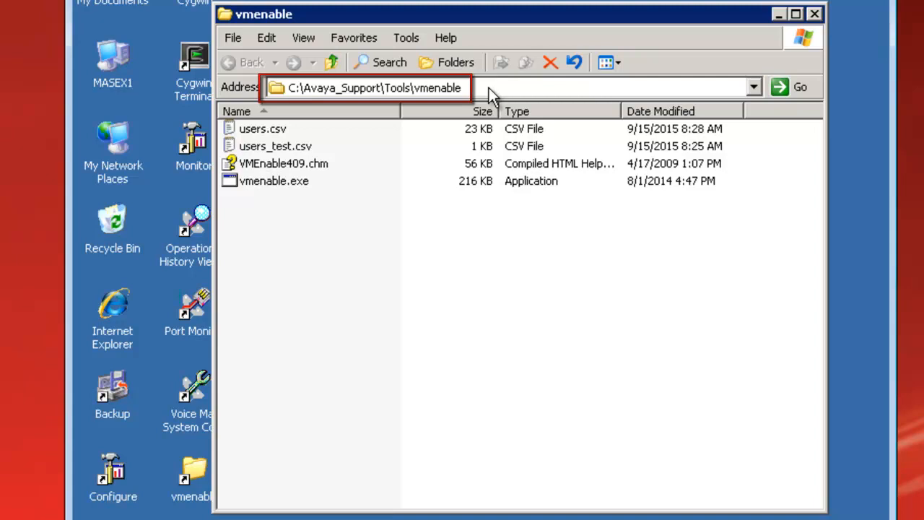
pyautogui.click(273, 186)
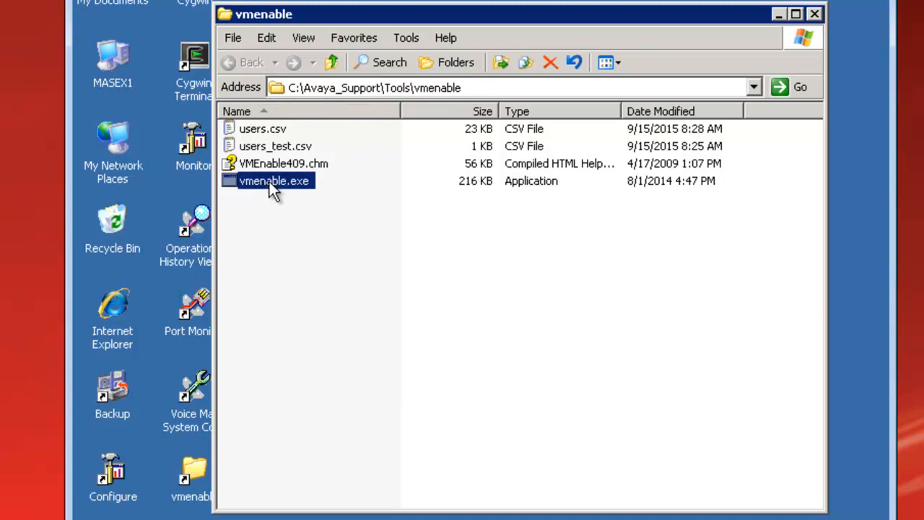
pyautogui.click(284, 166)
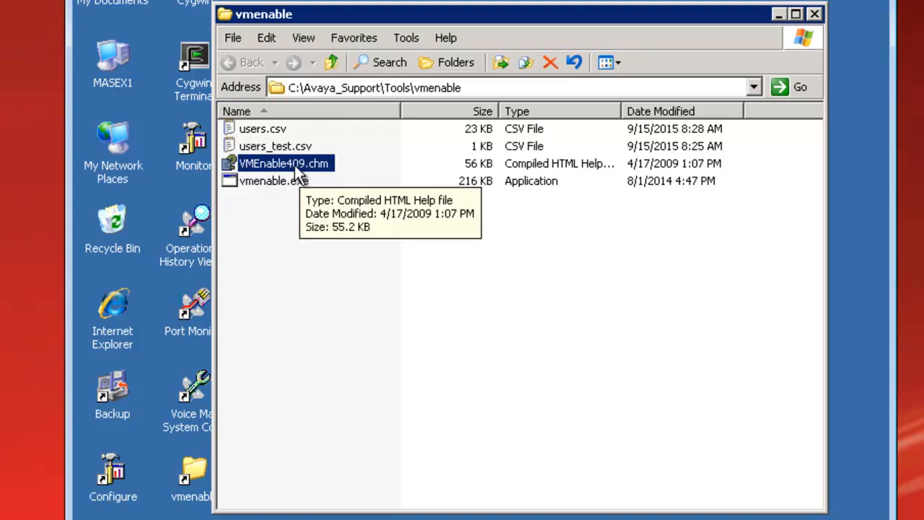
pyautogui.doubleClick(295, 166)
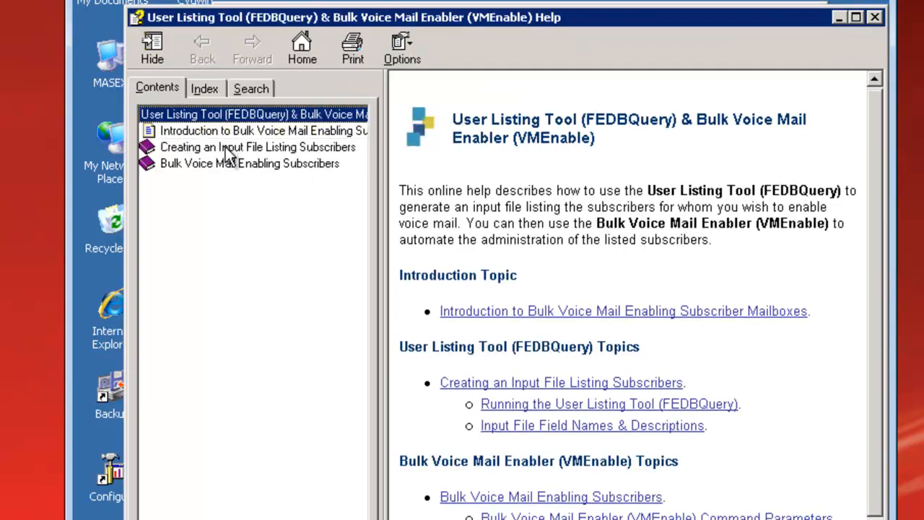
# - Browse the input file, bulk enabling and field name topics through Command Parameters, then close the help
pyautogui.click(225, 147)
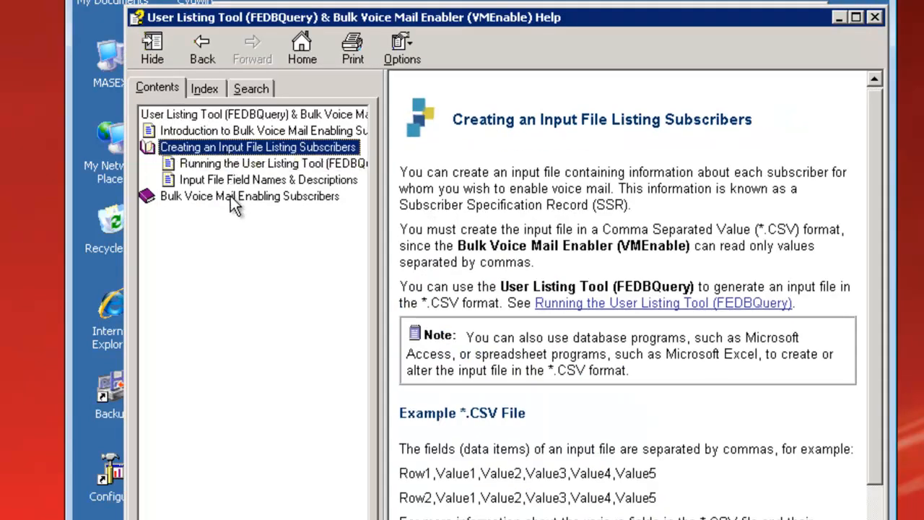
pyautogui.click(230, 196)
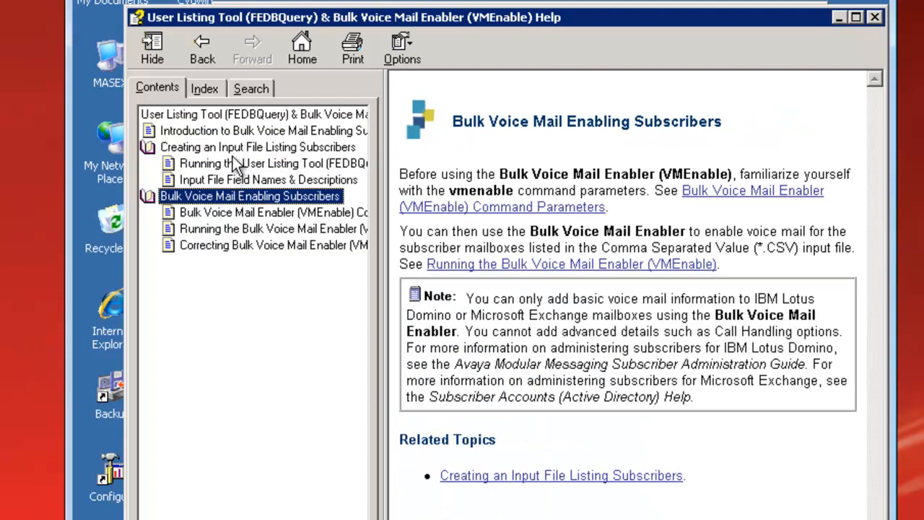
pyautogui.click(236, 117)
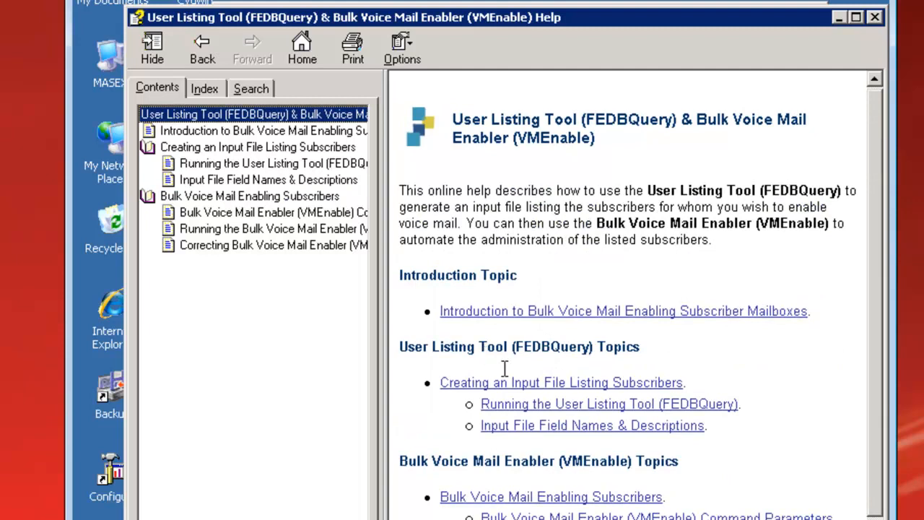
pyautogui.click(584, 426)
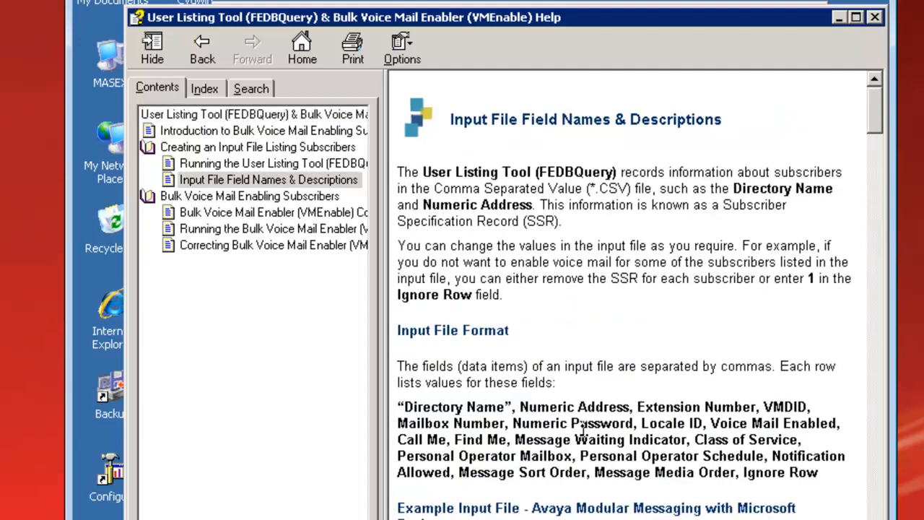
pyautogui.click(296, 215)
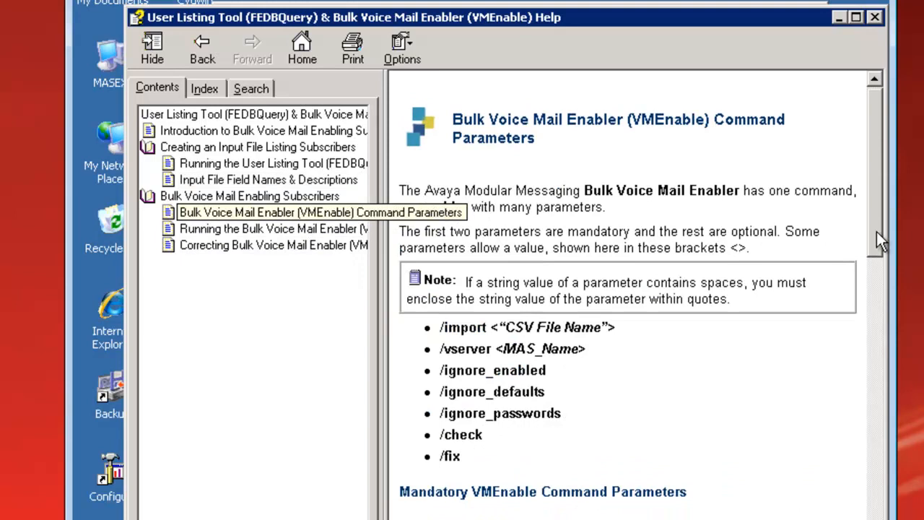
pyautogui.moveTo(877, 232); pyautogui.dragTo(893, 361)
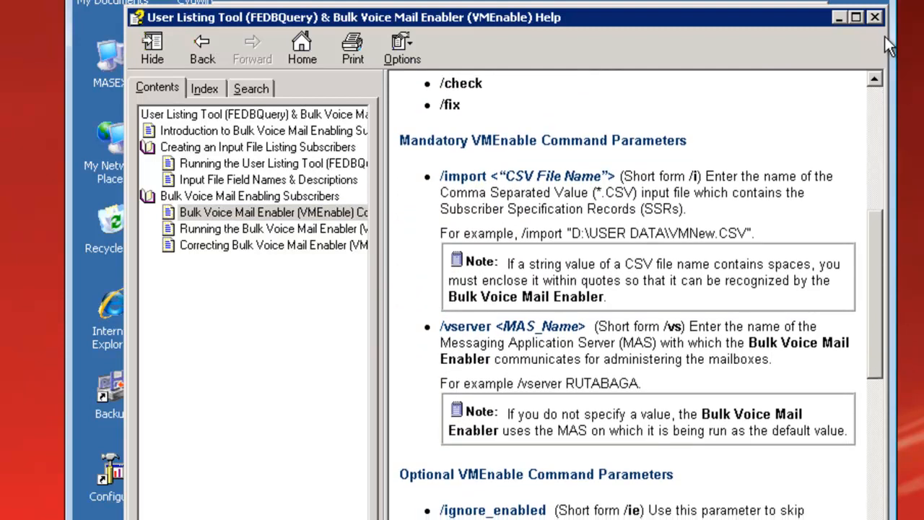
pyautogui.click(875, 17)
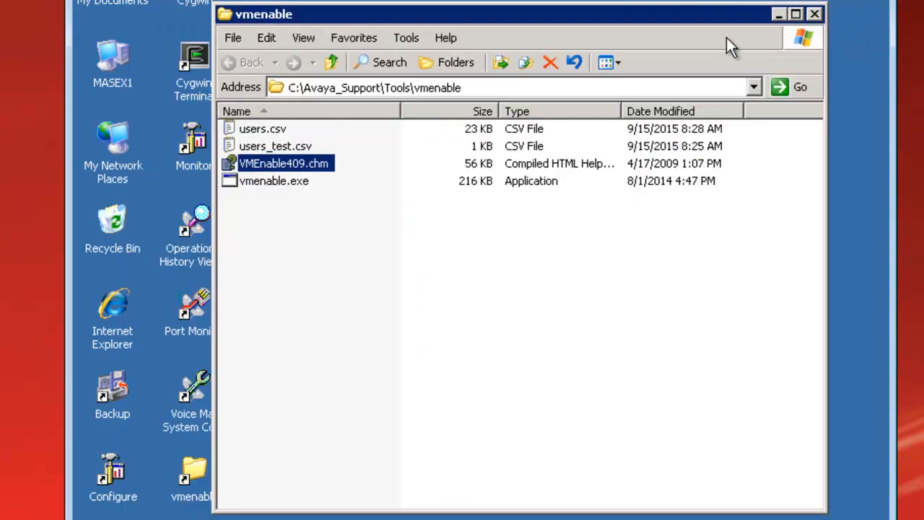
# - Run FEDBQuery.exe with query type 3 to export all users to users.csv
pyautogui.click(453, 62)
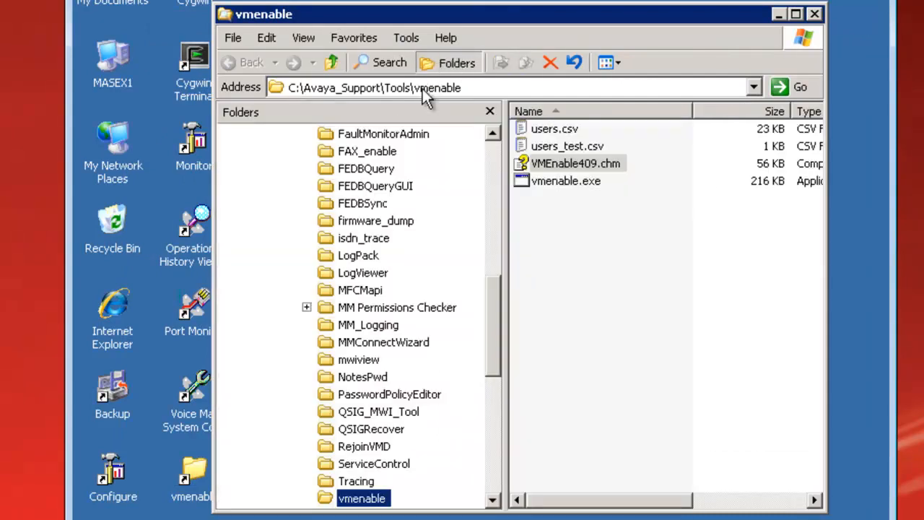
pyautogui.click(365, 170)
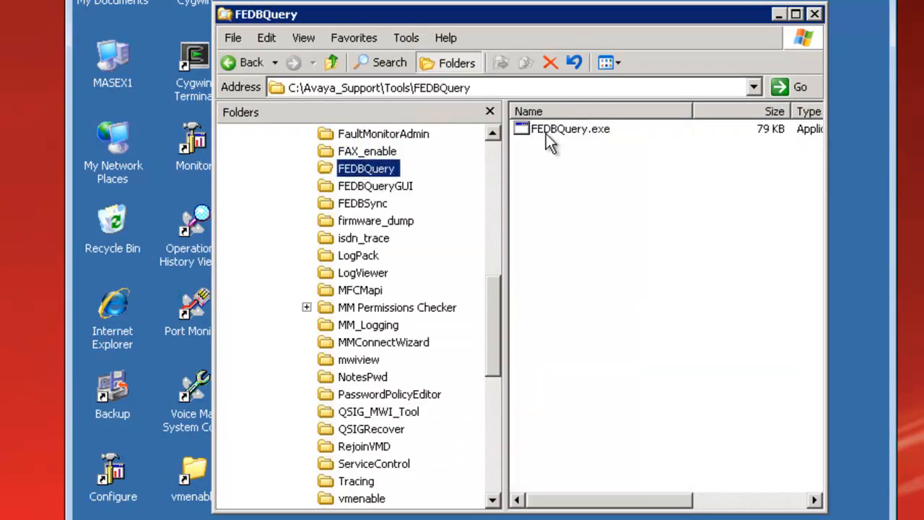
pyautogui.doubleClick(546, 134)
pyautogui.press('Return')
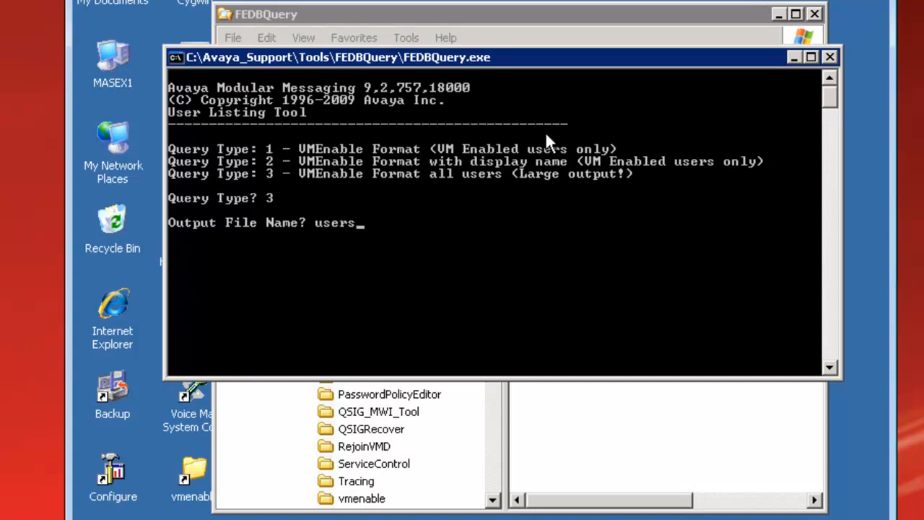
pyautogui.write('users.csv')
pyautogui.press('Return')
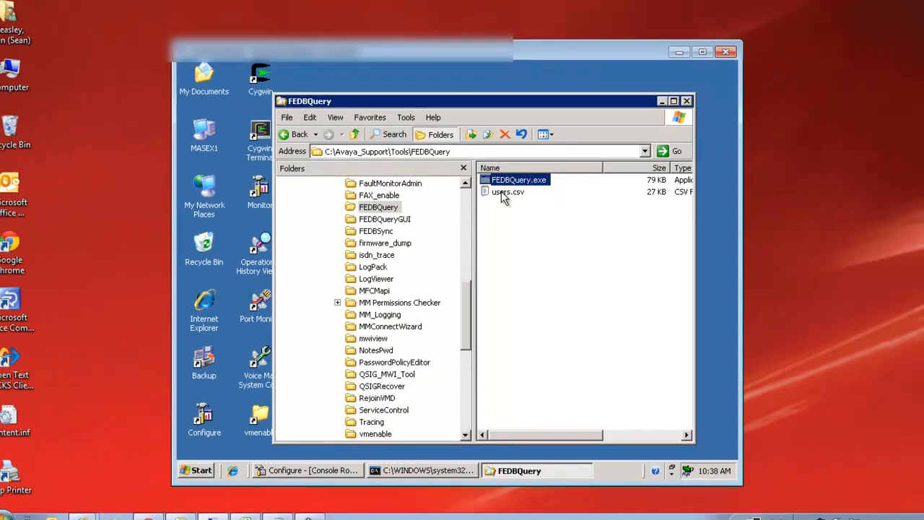
# - Open the server's users.csv in Notepad and copy all of its text
pyautogui.rightClick(546, 147)
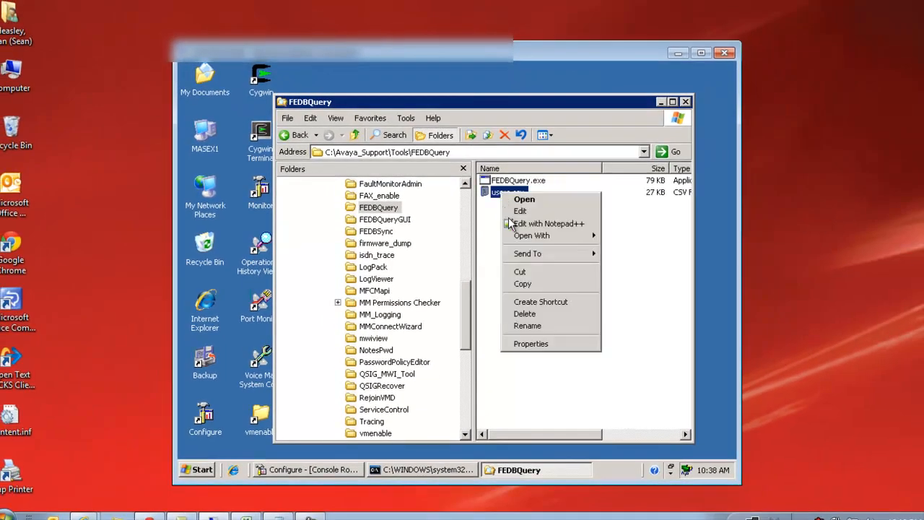
pyautogui.moveTo(523, 235)
pyautogui.click(480, 238)
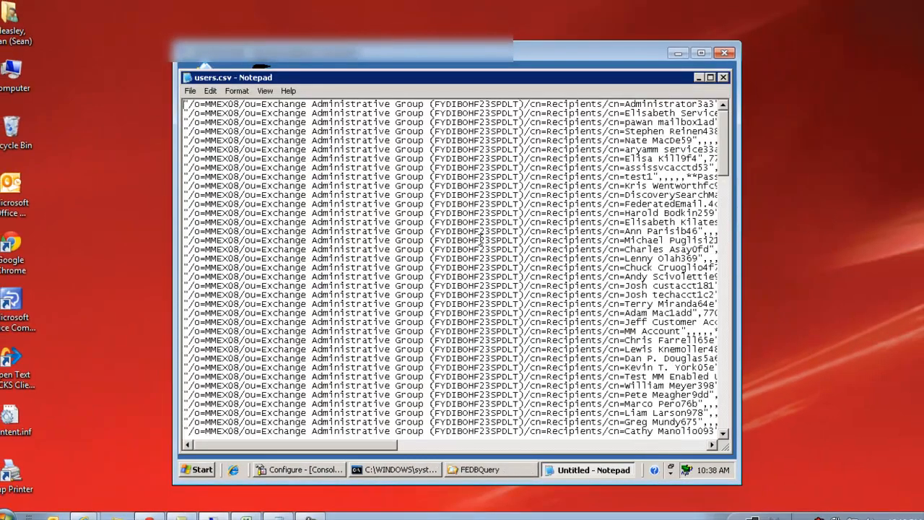
pyautogui.hotkey('ctrl', 'a')
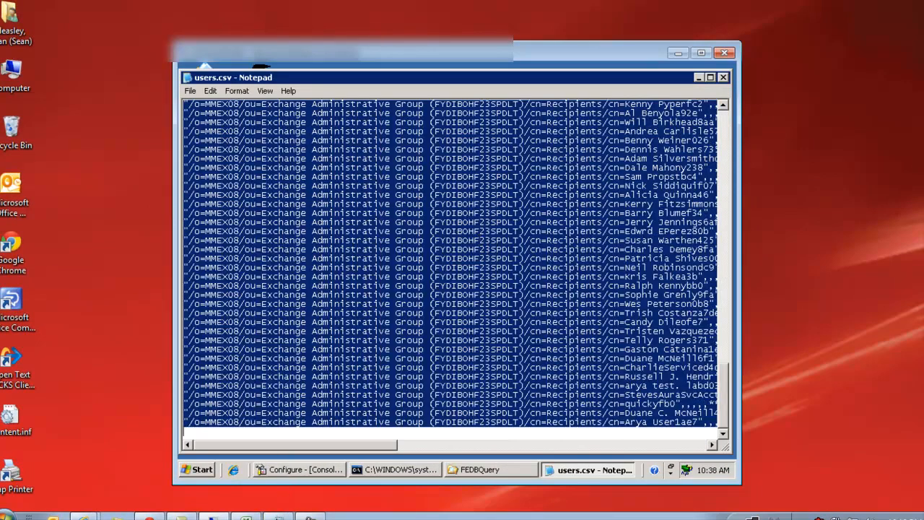
# - Paste the user list into a local Notepad and save it as users.csv on the Desktop
pyautogui.click(279, 517)
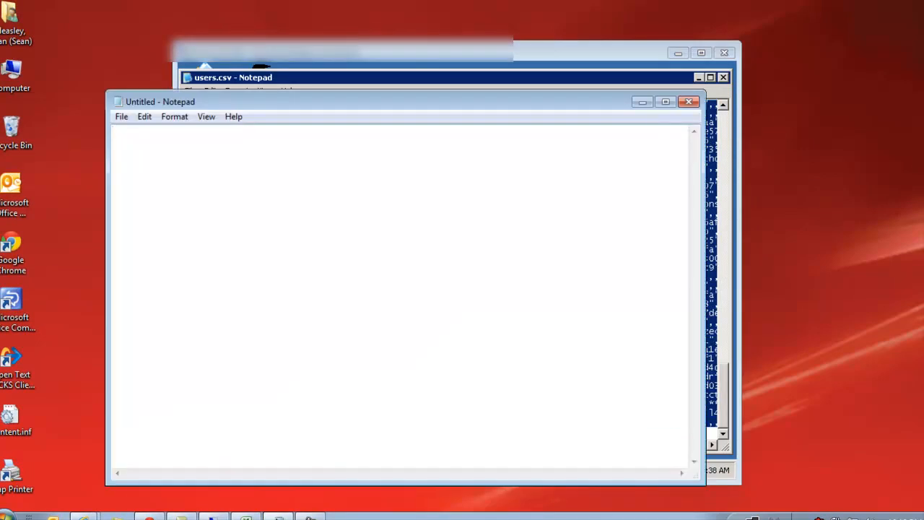
pyautogui.hotkey('ctrl', 'v')
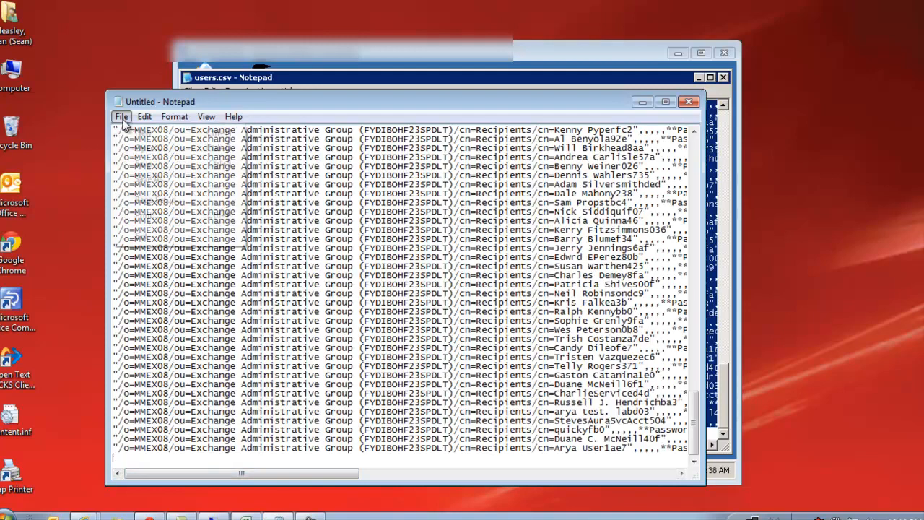
pyautogui.click(122, 117)
pyautogui.click(150, 178)
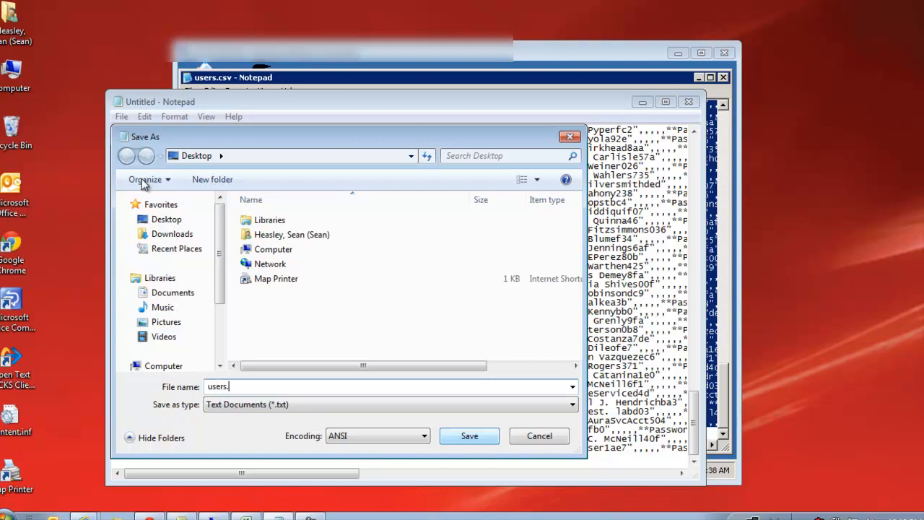
pyautogui.press('Return')
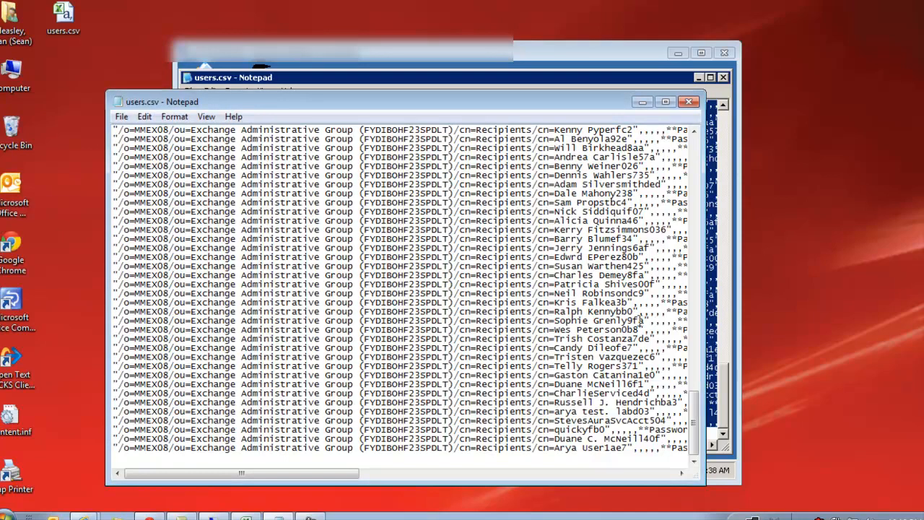
pyautogui.click(690, 102)
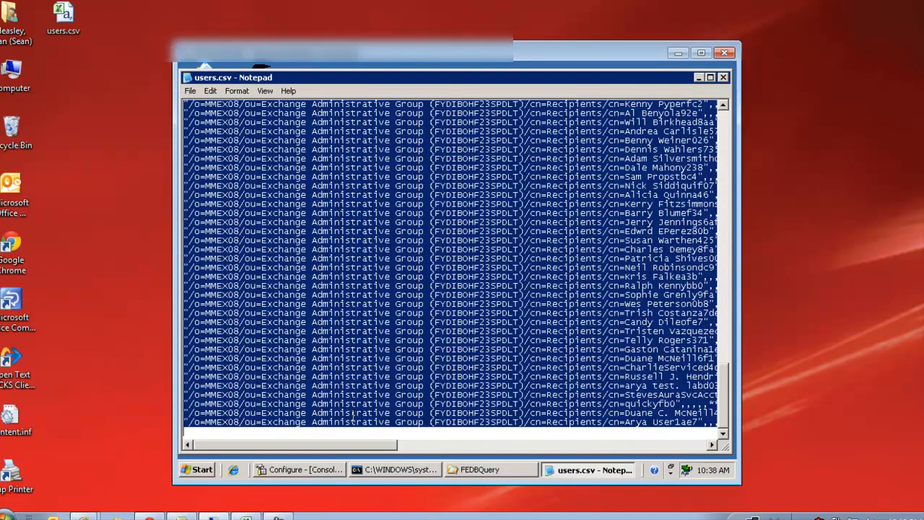
# - In a blank workbook, start a text import of users.csv from the Desktop
pyautogui.click(246, 517)
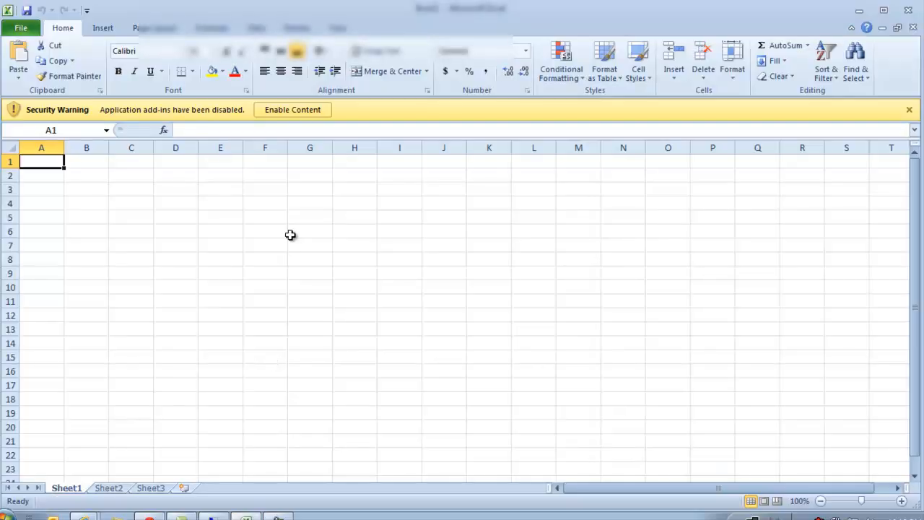
pyautogui.click(256, 29)
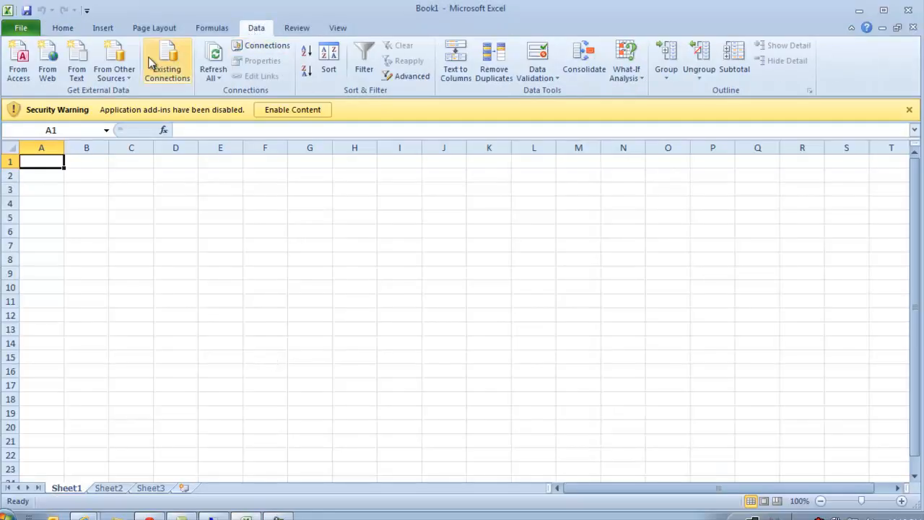
pyautogui.click(78, 67)
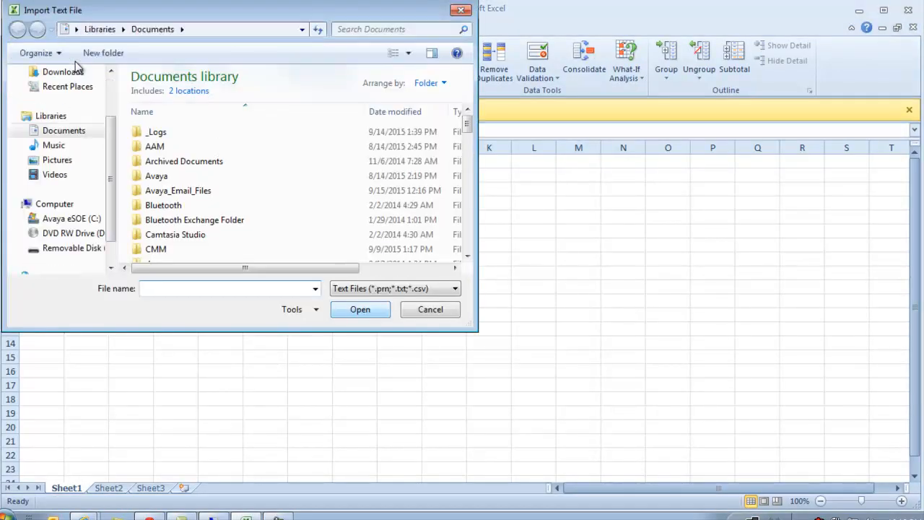
pyautogui.scroll(3, 72, 144)
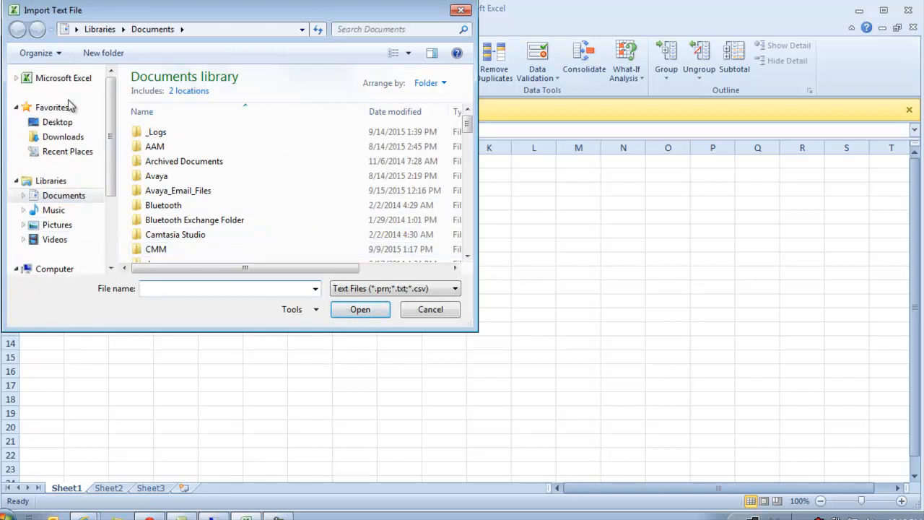
pyautogui.click(57, 125)
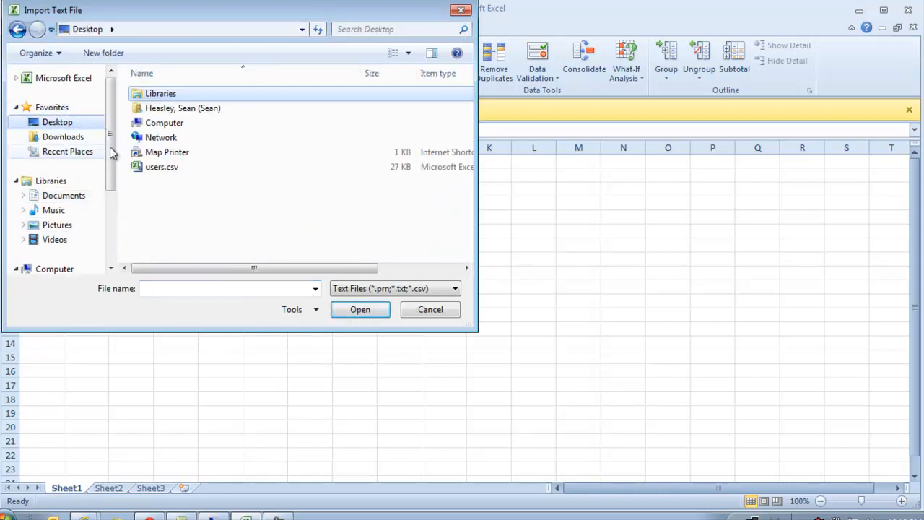
pyautogui.click(154, 168)
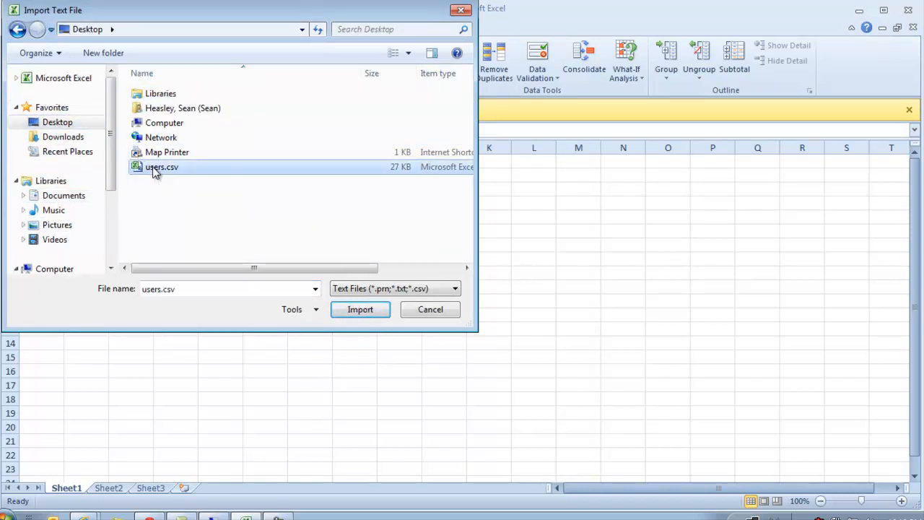
pyautogui.click(351, 310)
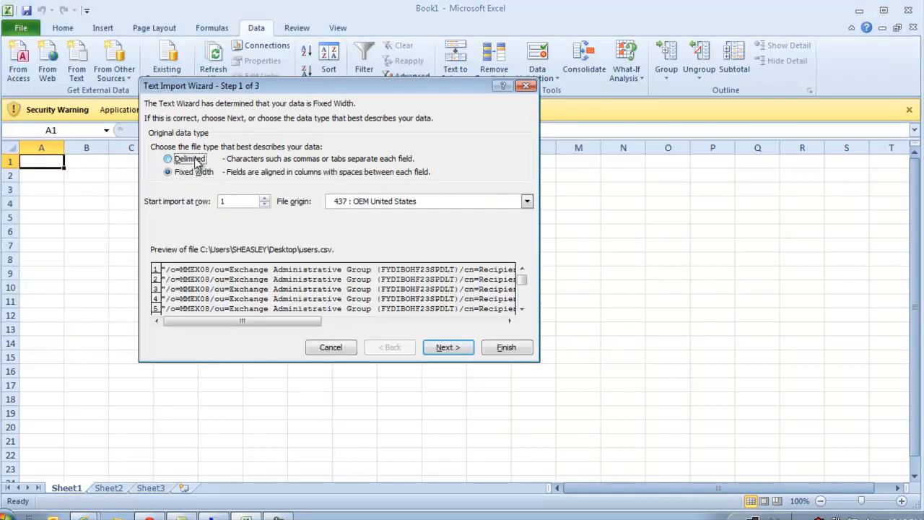
# - Import it as Delimited, split at commas with text qualifier {none}, placed at =$A$1
pyautogui.click(167, 159)
pyautogui.click(442, 350)
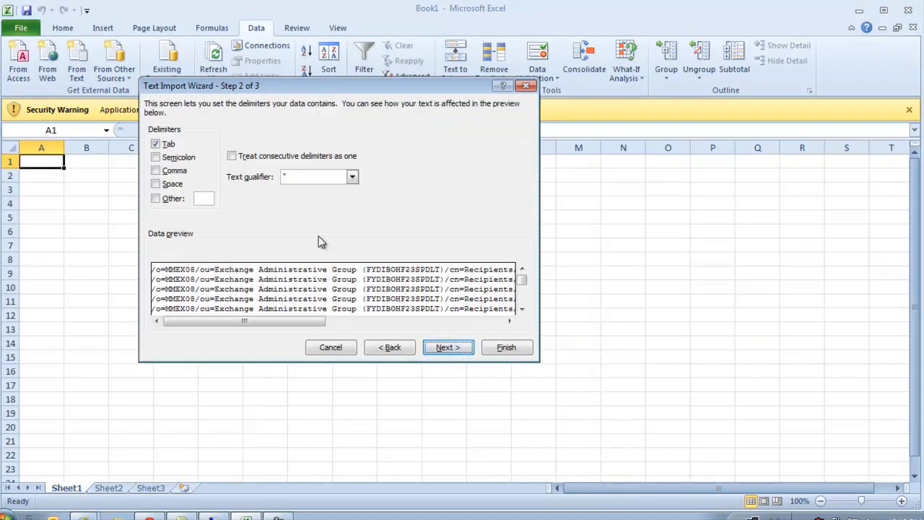
pyautogui.click(165, 171)
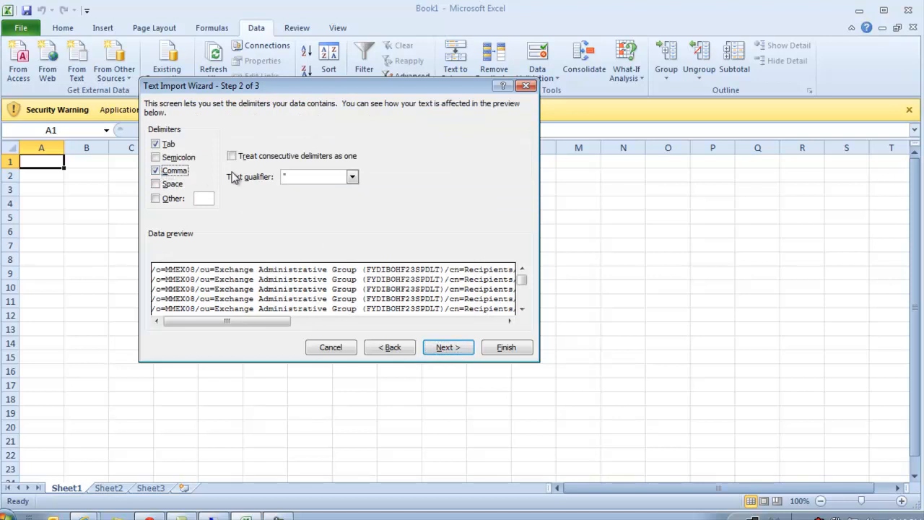
pyautogui.click(353, 177)
pyautogui.click(330, 209)
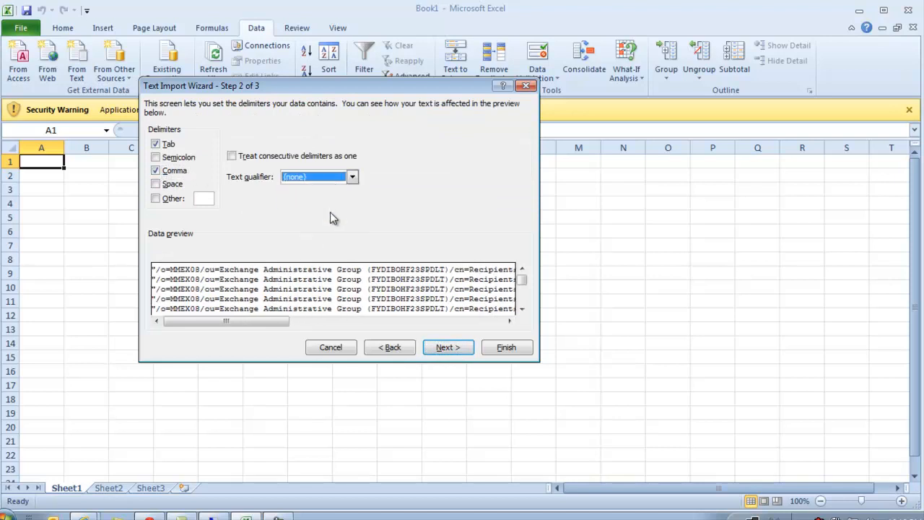
pyautogui.click(496, 347)
pyautogui.click(340, 259)
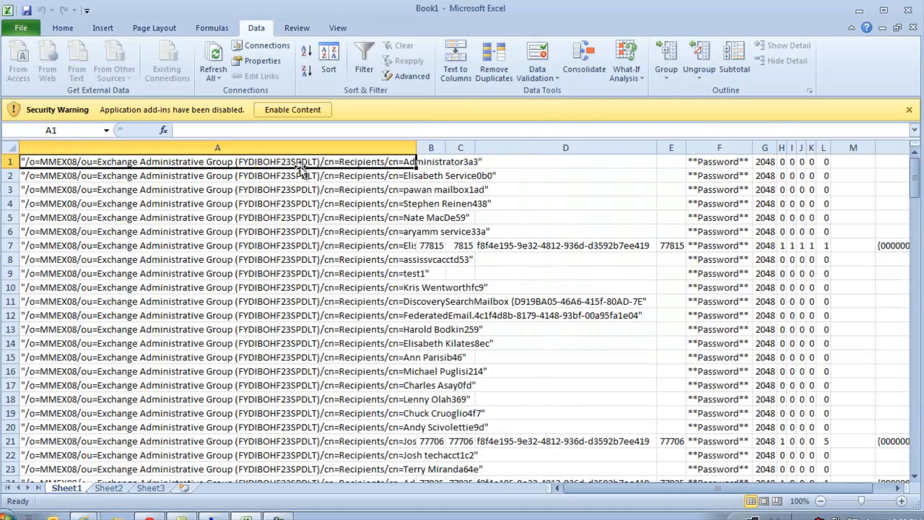
pyautogui.click(154, 164)
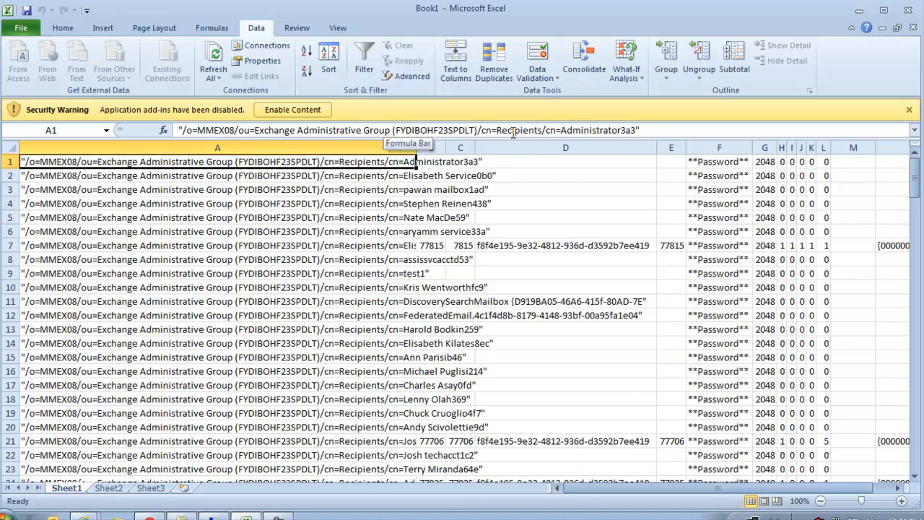
pyautogui.click(640, 131)
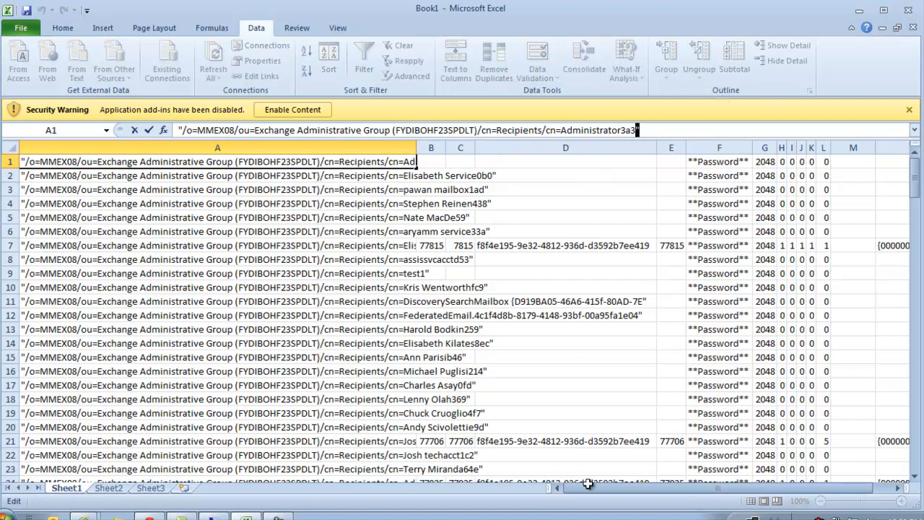
pyautogui.moveTo(589, 484); pyautogui.dragTo(658, 497)
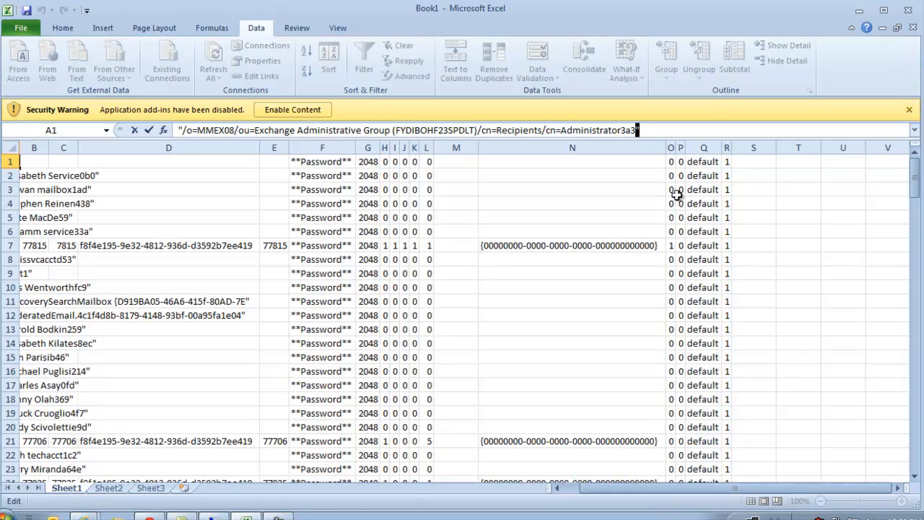
pyautogui.click(727, 148)
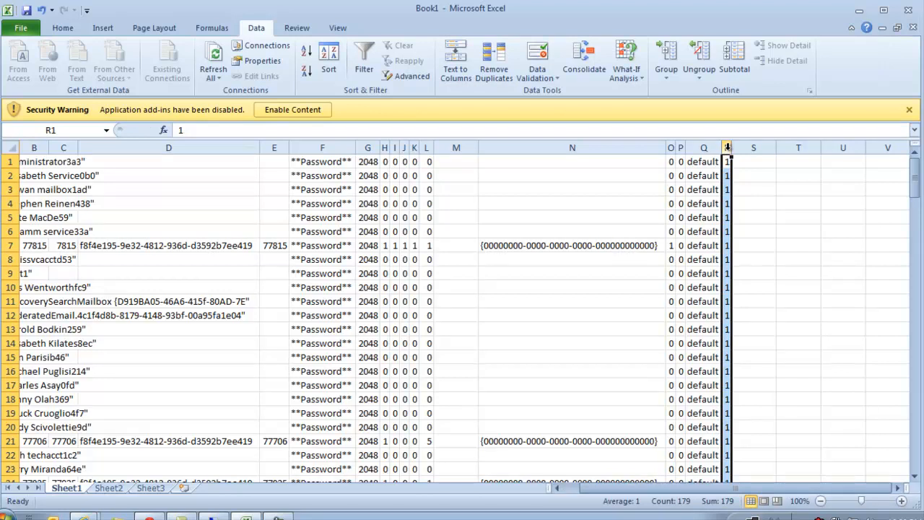
# - Enter 0 in R1 and R2 and fill the zeros down column R to row 179
pyautogui.write(')')
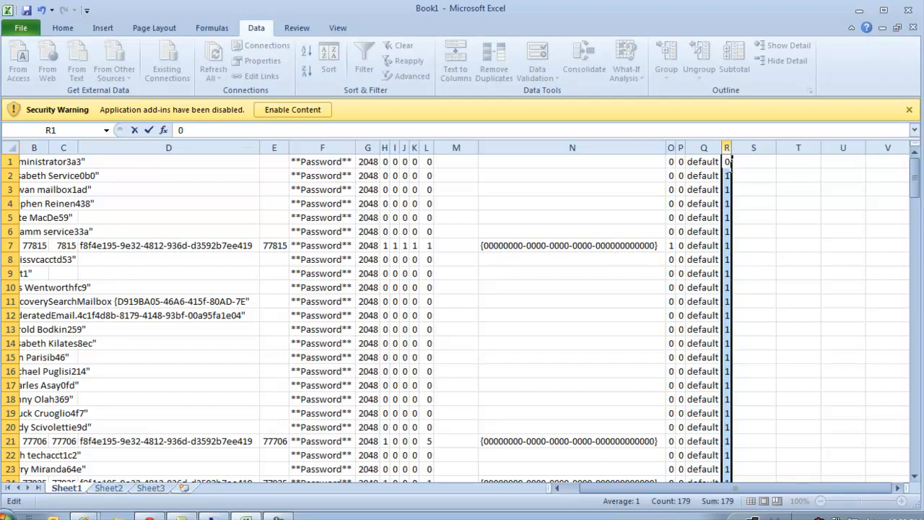
pyautogui.click(727, 174)
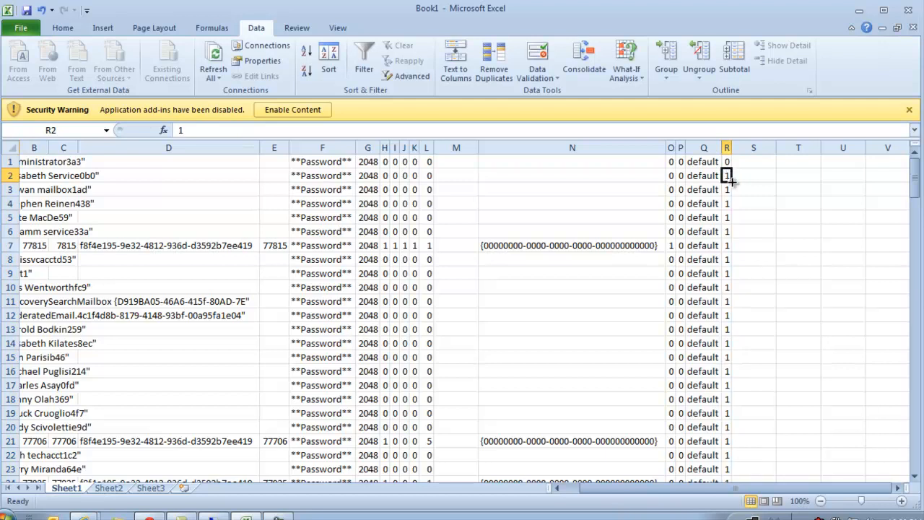
pyautogui.write('0')
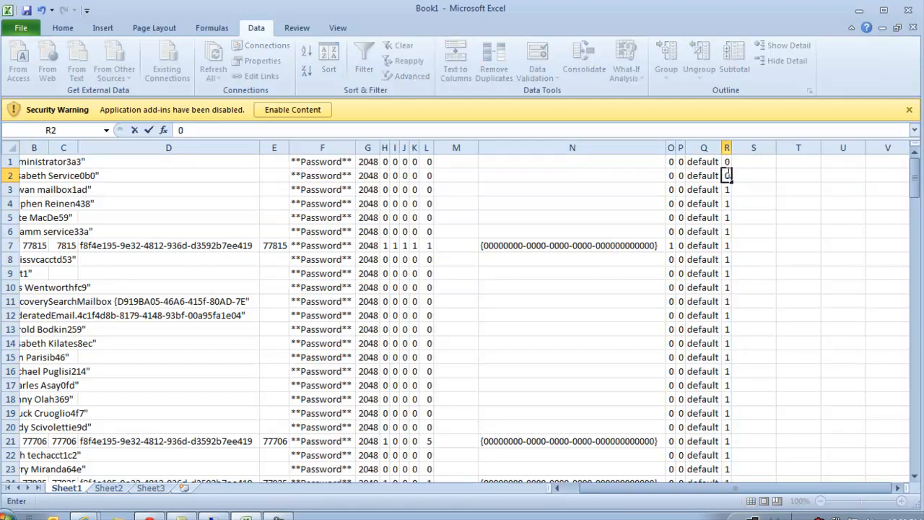
pyautogui.keyDown('shift'); pyautogui.click(726, 161); pyautogui.keyUp('shift')
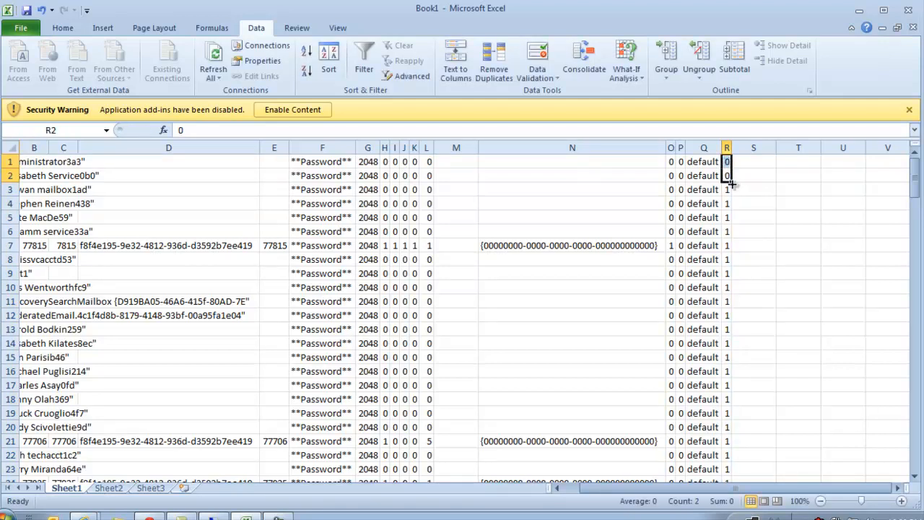
pyautogui.moveTo(732, 182); pyautogui.dragTo(729, 465)
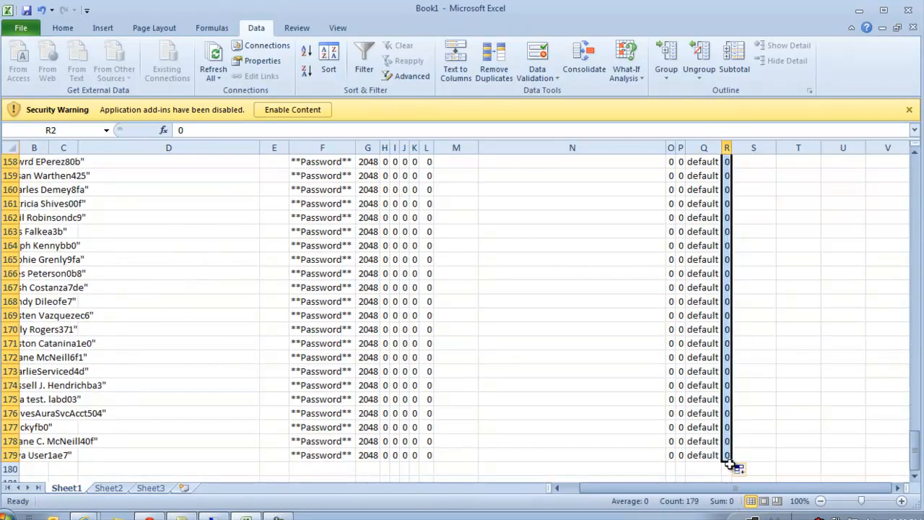
pyautogui.moveTo(622, 489); pyautogui.dragTo(611, 488)
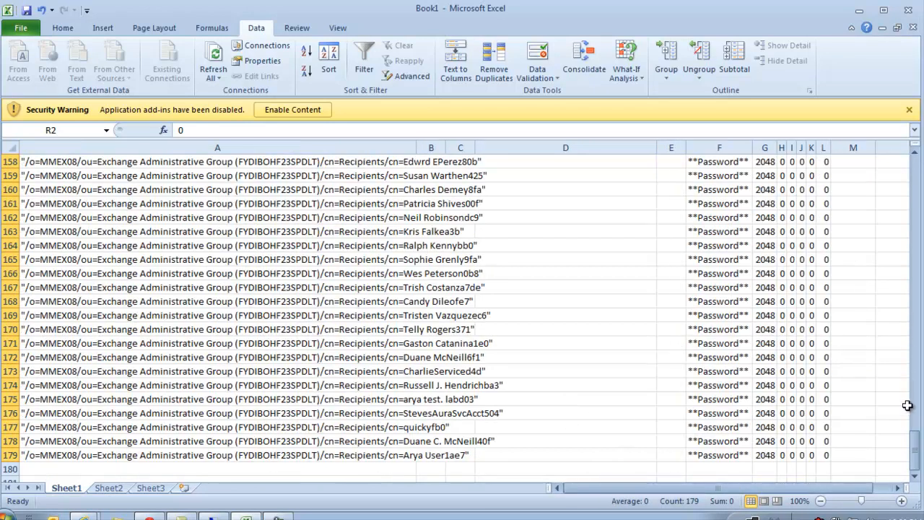
pyautogui.moveTo(916, 449); pyautogui.dragTo(916, 289)
# - Copy the GUID from D75 into D77, undoing the incrementing fill-down
pyautogui.click(553, 261)
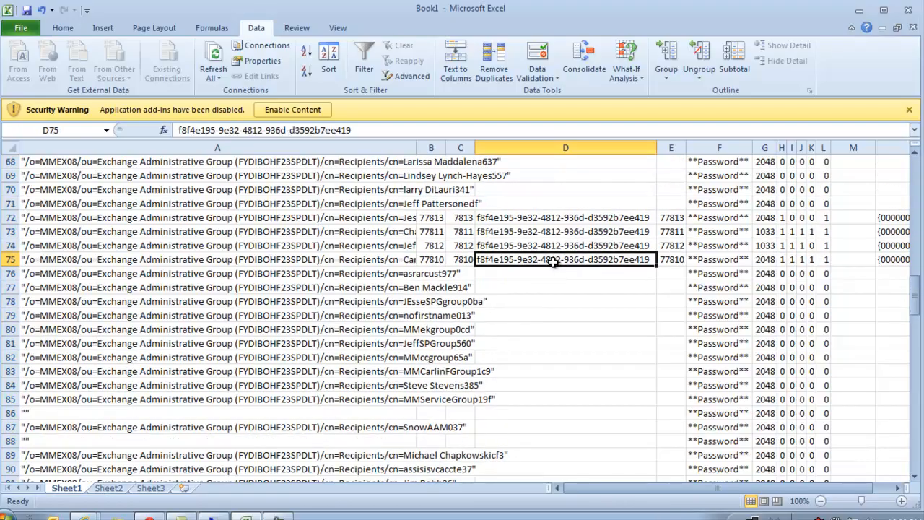
pyautogui.hotkey('ctrl', 'c')
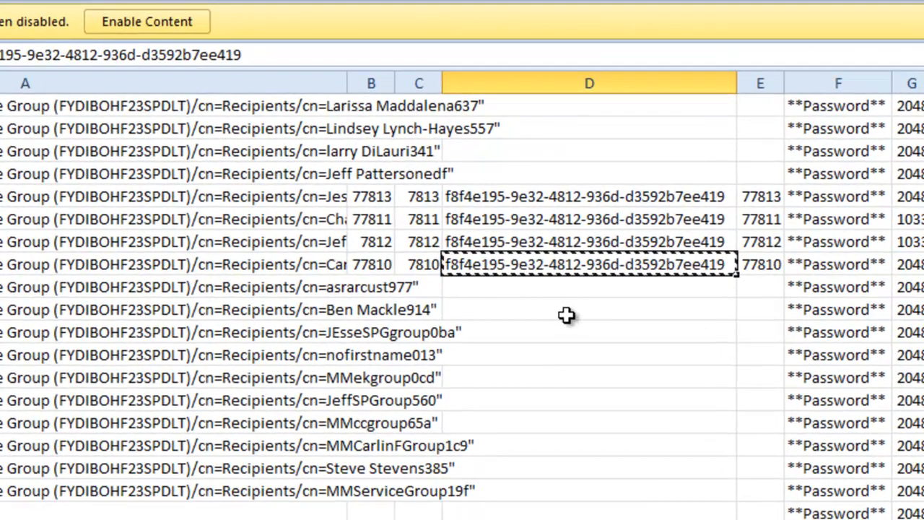
pyautogui.click(565, 315)
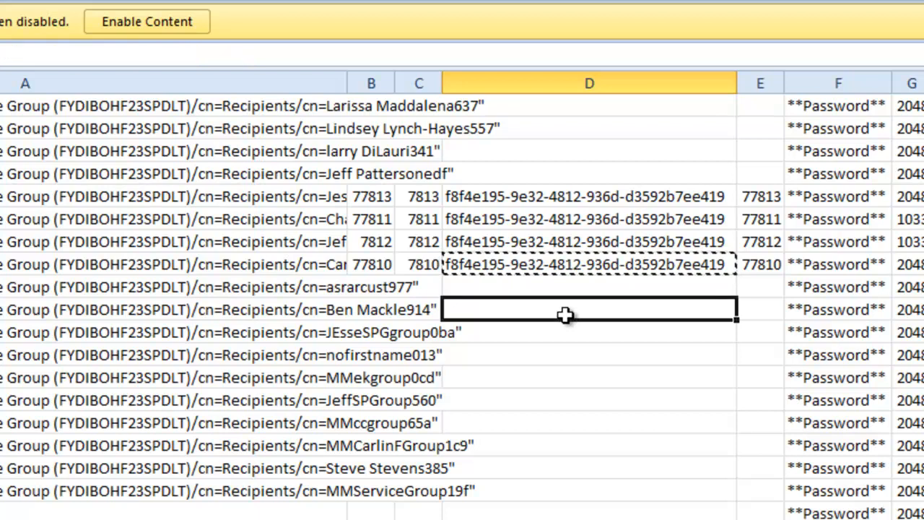
pyautogui.hotkey('ctrl', 'v')
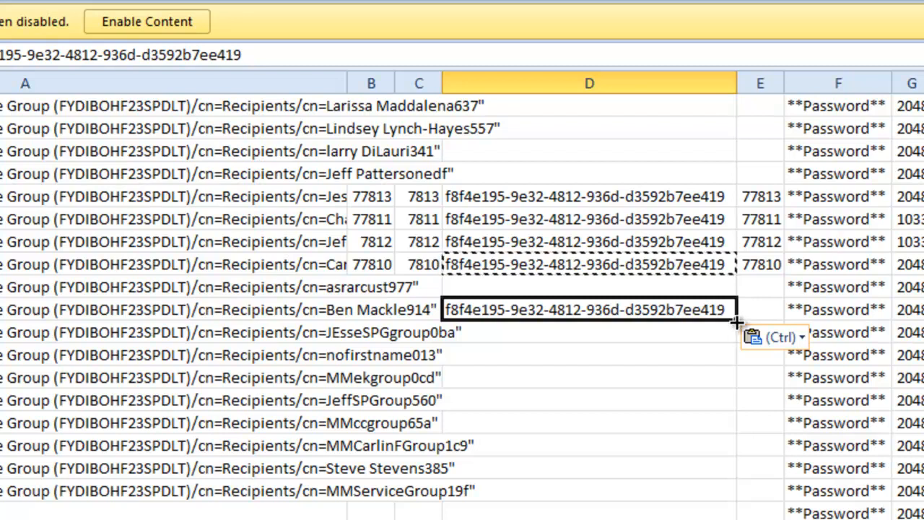
pyautogui.moveTo(737, 334); pyautogui.dragTo(739, 431)
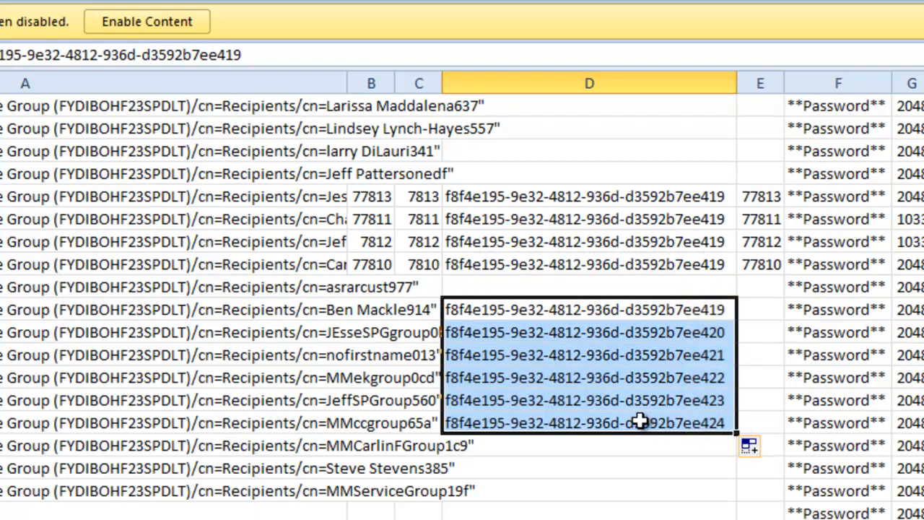
pyautogui.hotkey('ctrl', 'z')
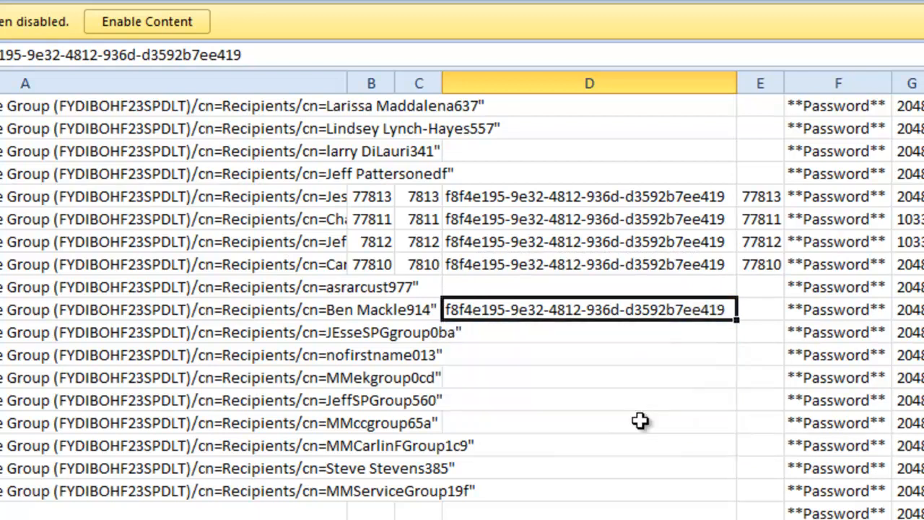
# - Paste the long ID from D77 into the empty D cells below and fill it down
pyautogui.click(633, 336)
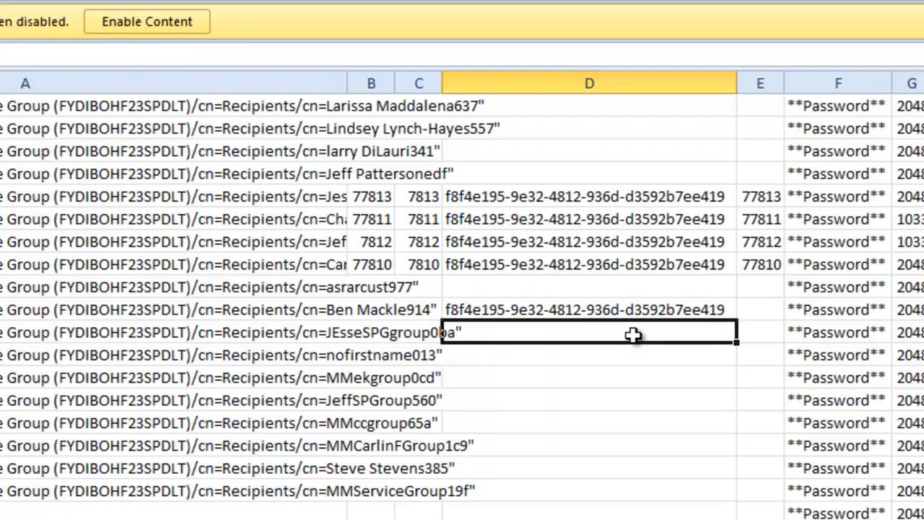
pyautogui.click(624, 312)
pyautogui.hotkey('ctrl', 'c')
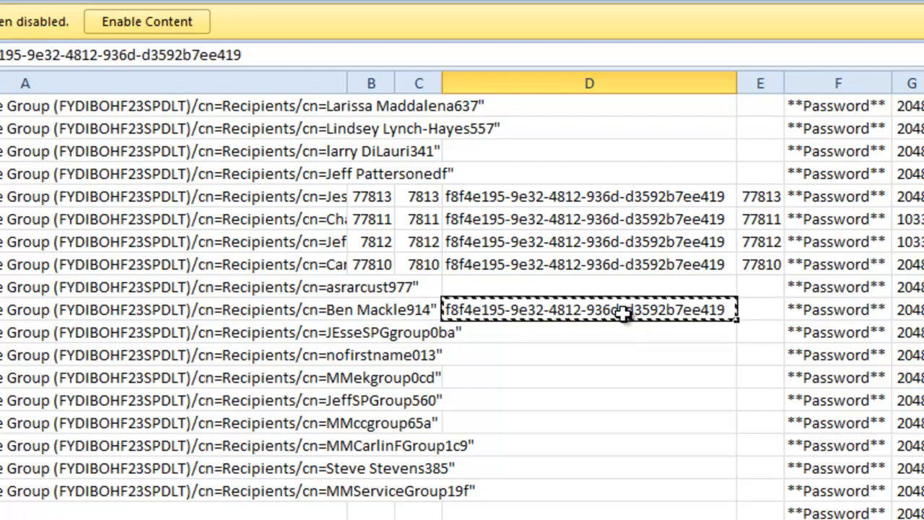
pyautogui.click(621, 332)
pyautogui.hotkey('ctrl', 'v')
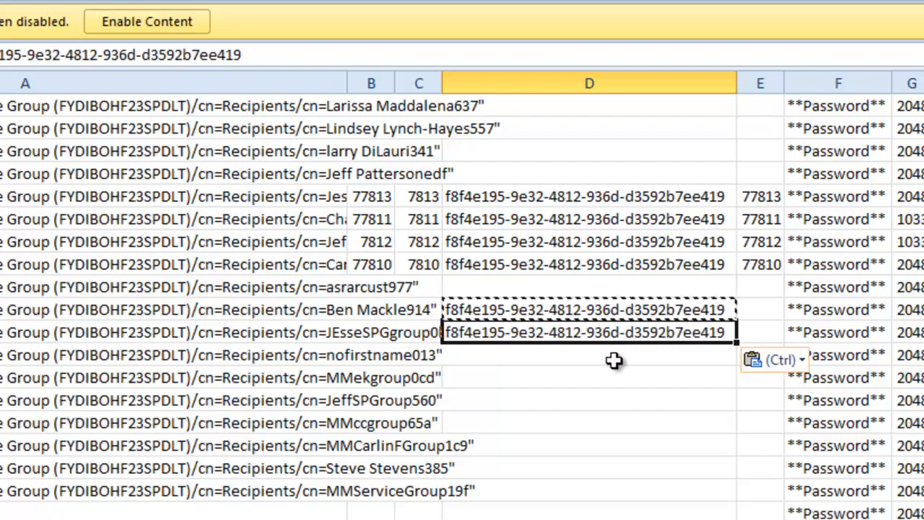
pyautogui.click(613, 358)
pyautogui.hotkey('ctrl', 'v')
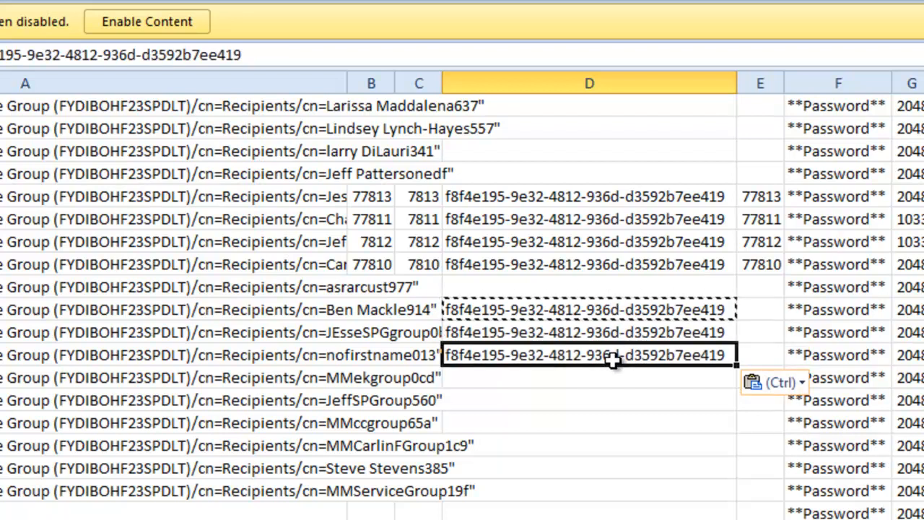
pyautogui.keyDown('shift'); pyautogui.click(602, 310); pyautogui.keyUp('shift')
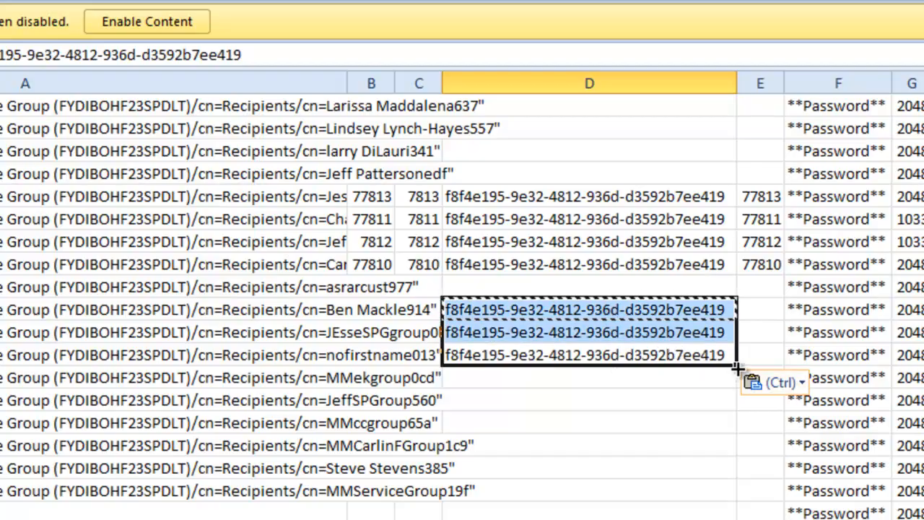
pyautogui.moveTo(734, 372); pyautogui.dragTo(733, 489)
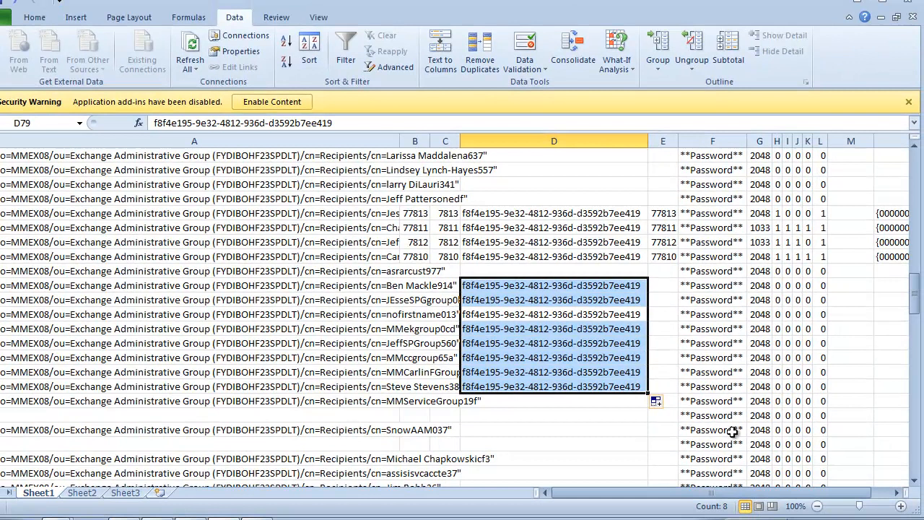
pyautogui.moveTo(726, 493); pyautogui.dragTo(726, 492)
pyautogui.click(821, 141)
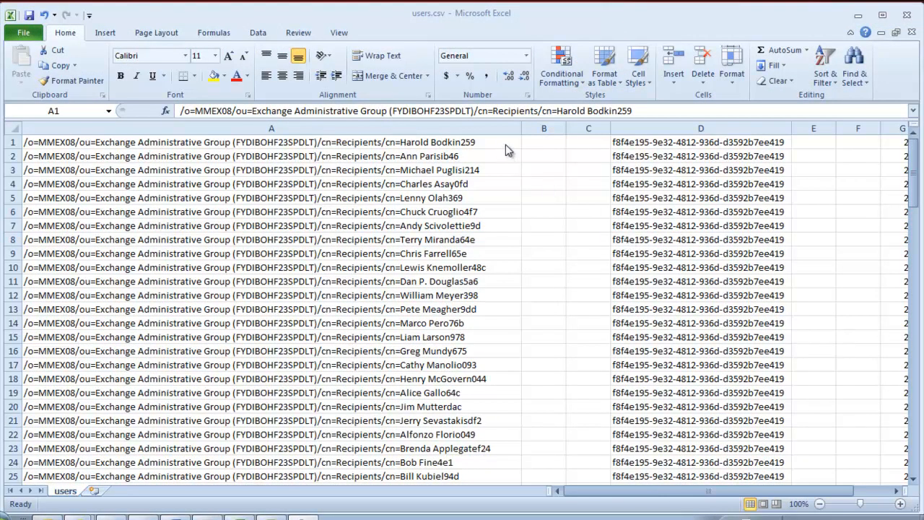
# - Inspect column D and the empty columns B, C, E and F, then select cell B1
pyautogui.click(640, 127)
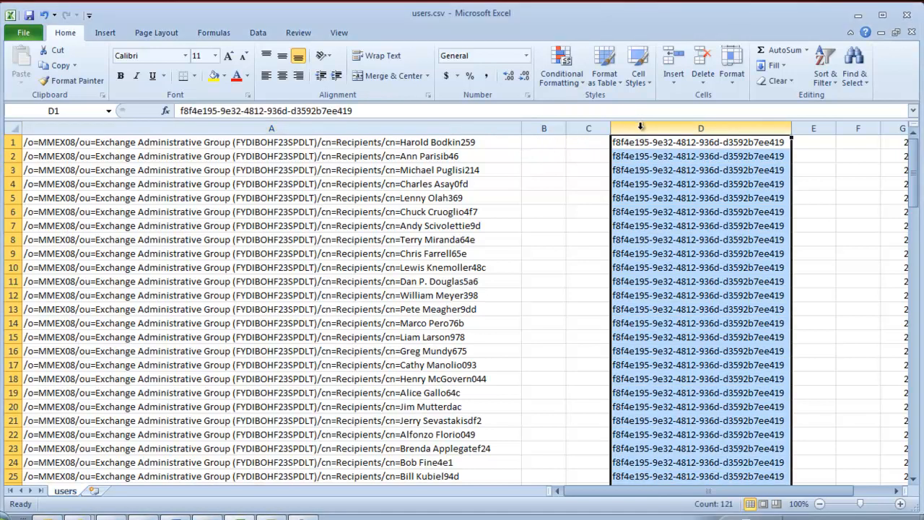
pyautogui.click(558, 127)
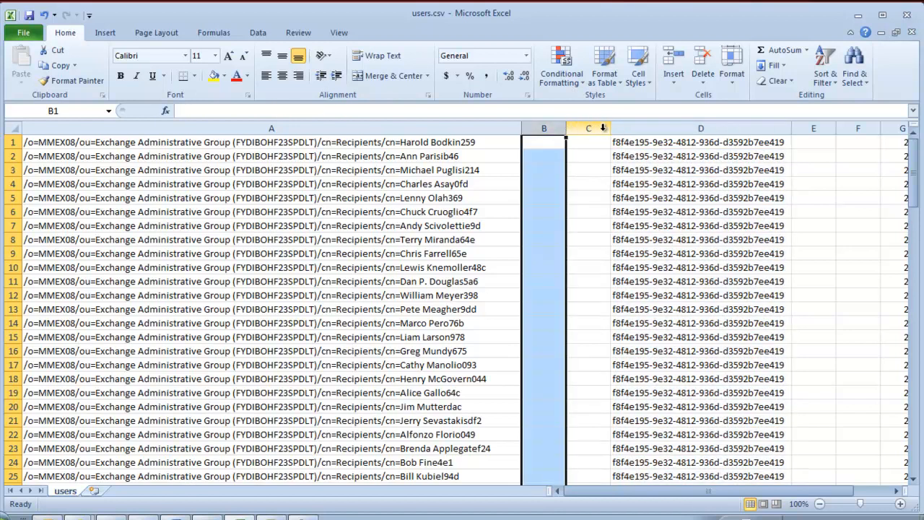
pyautogui.click(603, 128)
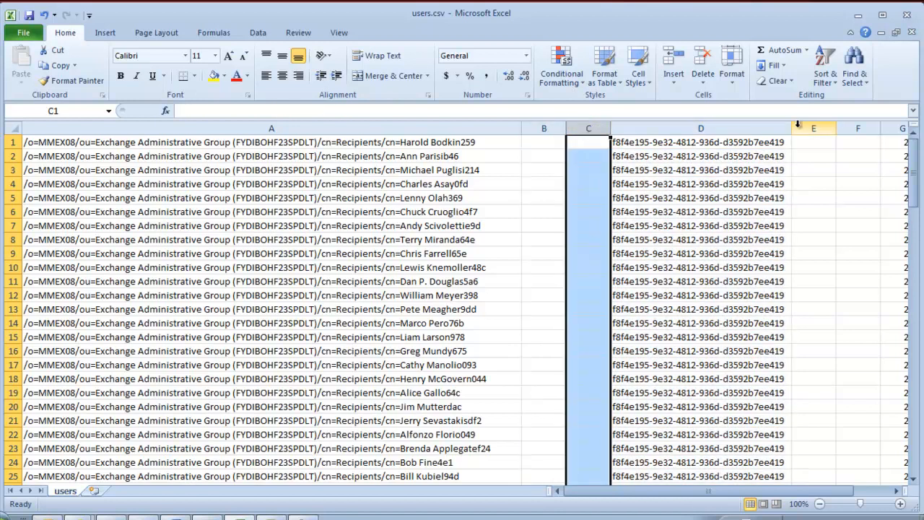
pyautogui.click(820, 127)
pyautogui.click(847, 128)
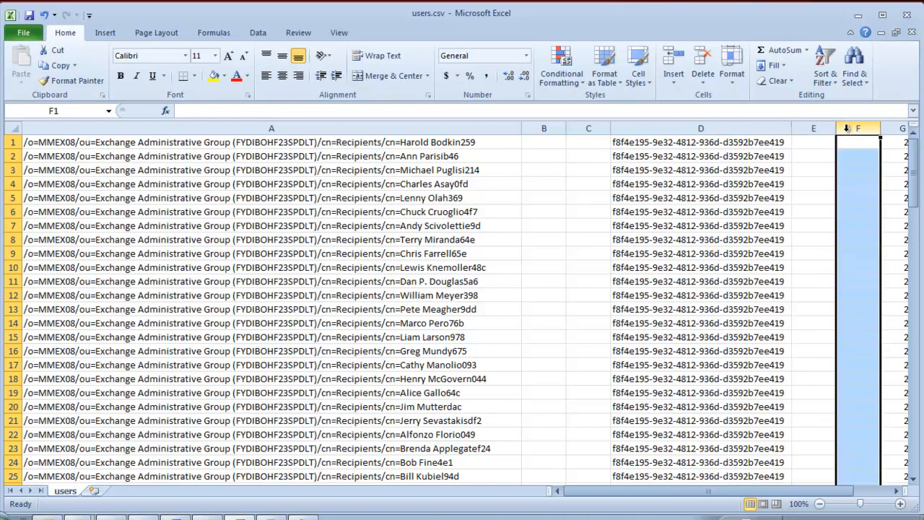
pyautogui.click(547, 143)
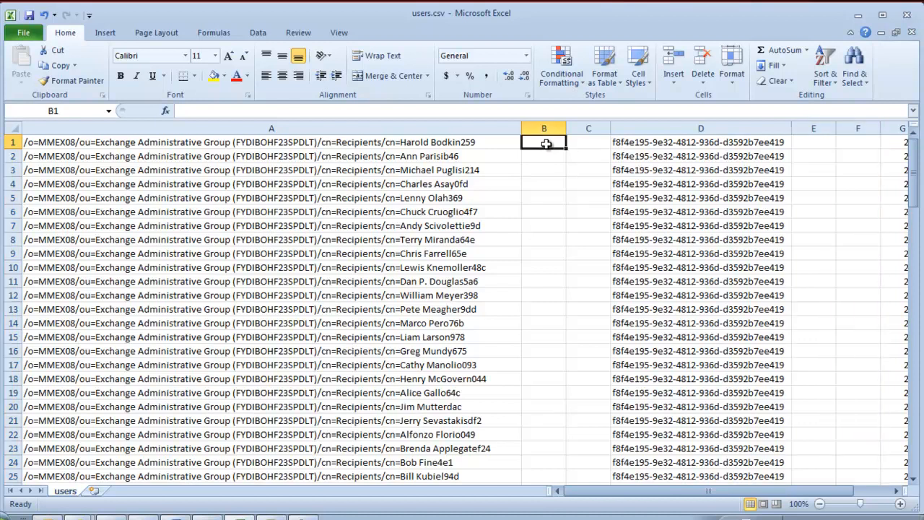
# - Fill column B with mailbox numbers 81000 through 81120 and copy it
pyautogui.write('81000')
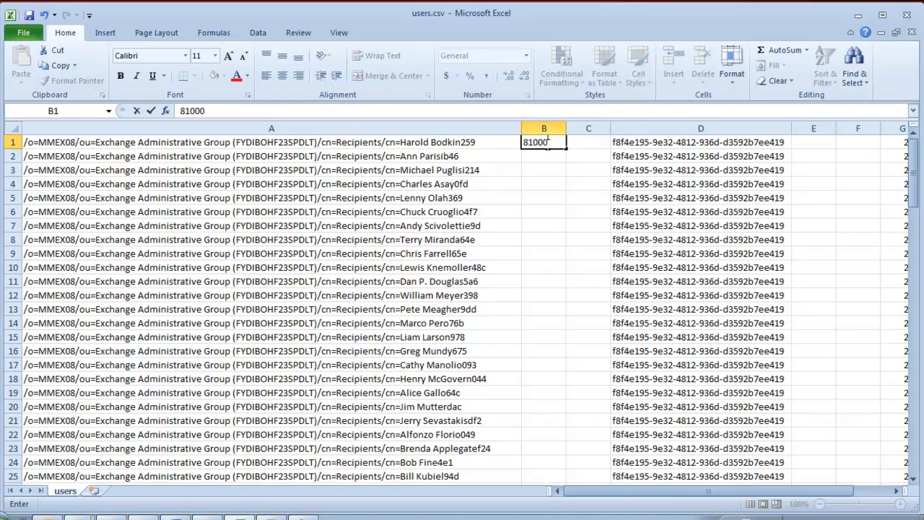
pyautogui.press('Return')
pyautogui.write('81001')
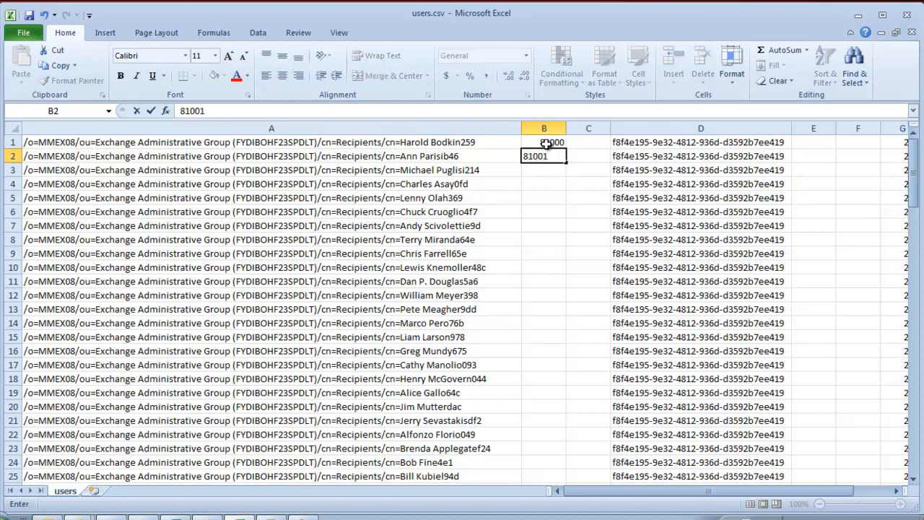
pyautogui.moveTo(547, 143); pyautogui.dragTo(568, 450)
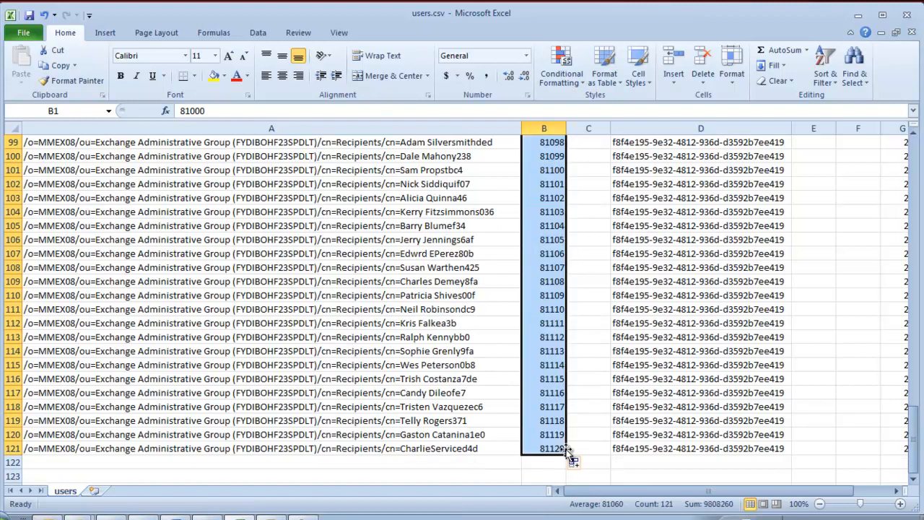
pyautogui.hotkey('ctrl', 'c')
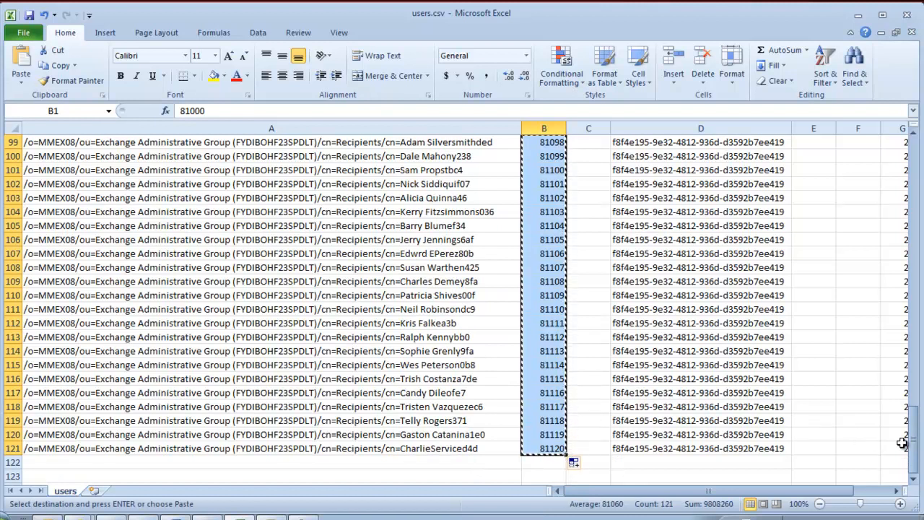
# - Paste the mailbox numbers into column C starting at C1
pyautogui.moveTo(911, 440); pyautogui.dragTo(913, 145)
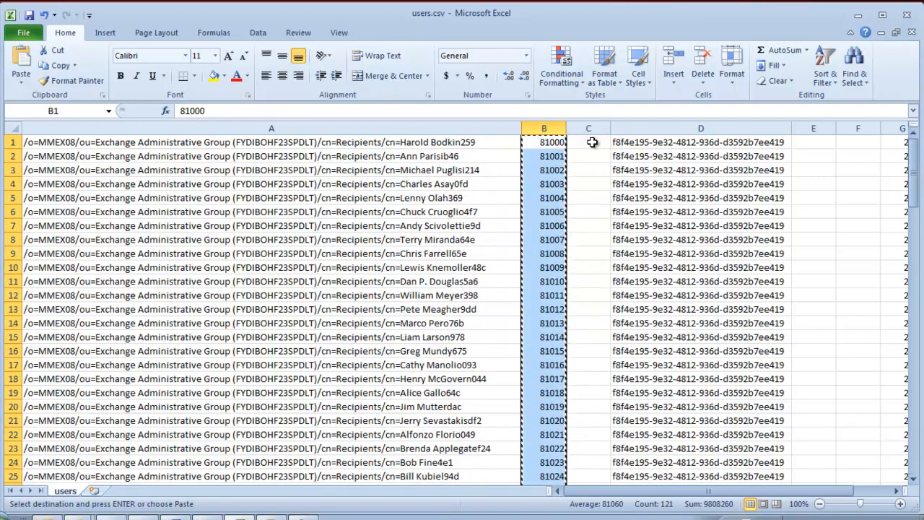
pyautogui.click(594, 142)
pyautogui.hotkey('ctrl', 'v')
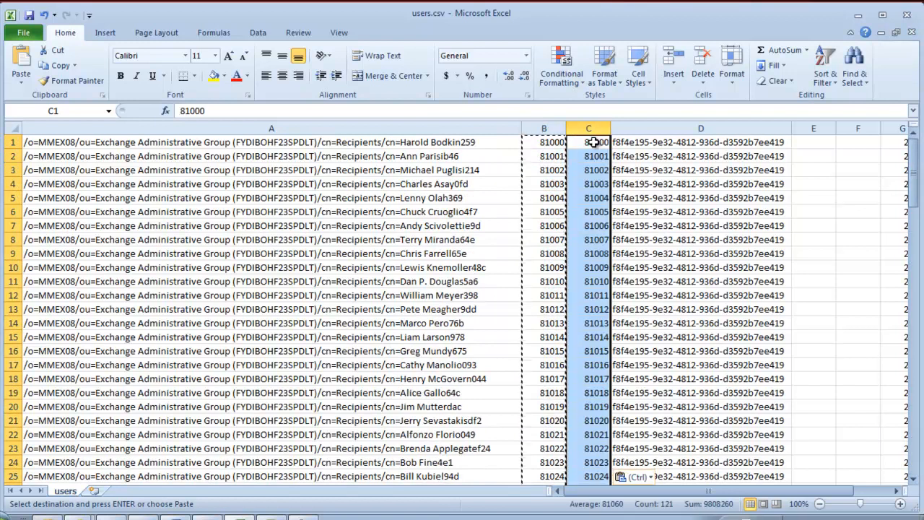
# - Paste the mailbox numbers into columns E and F, check column H, then minimize Excel
pyautogui.click(805, 146)
pyautogui.hotkey('ctrl', 'v')
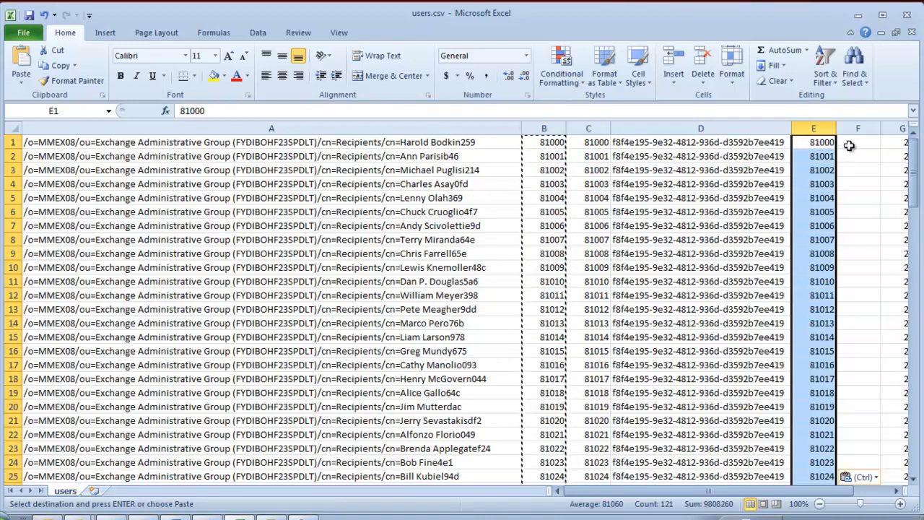
pyautogui.click(849, 145)
pyautogui.hotkey('ctrl', 'v')
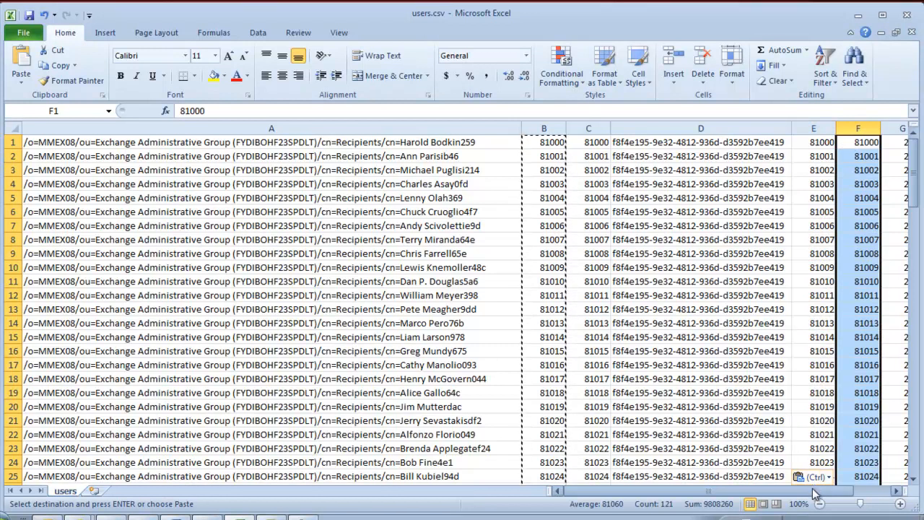
pyautogui.moveTo(814, 489); pyautogui.dragTo(831, 495)
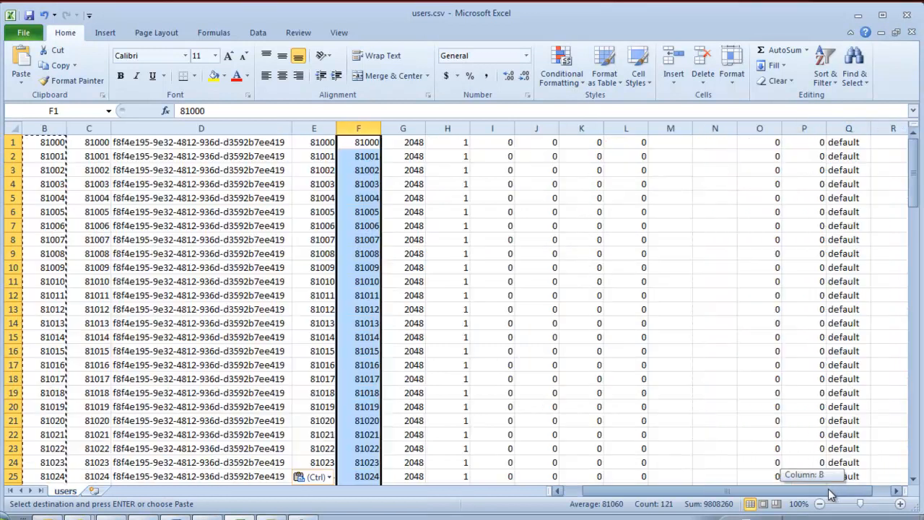
pyautogui.click(448, 128)
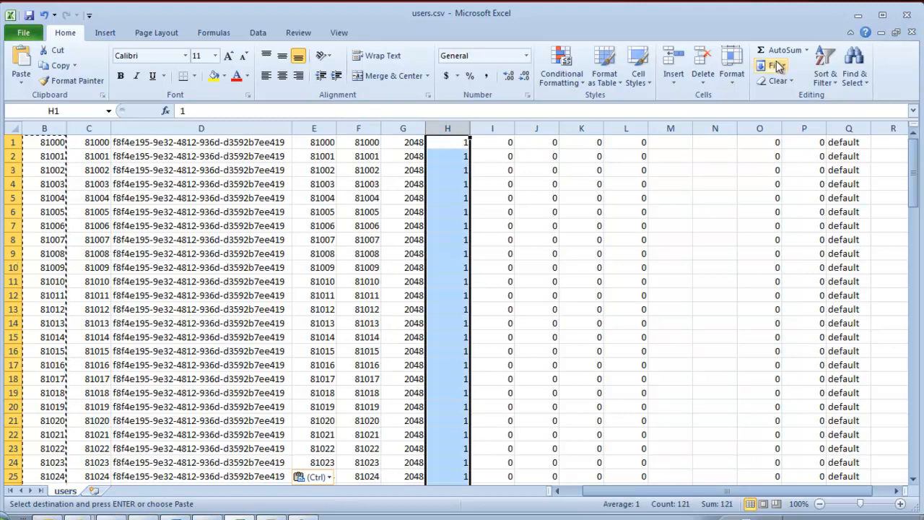
pyautogui.click(858, 15)
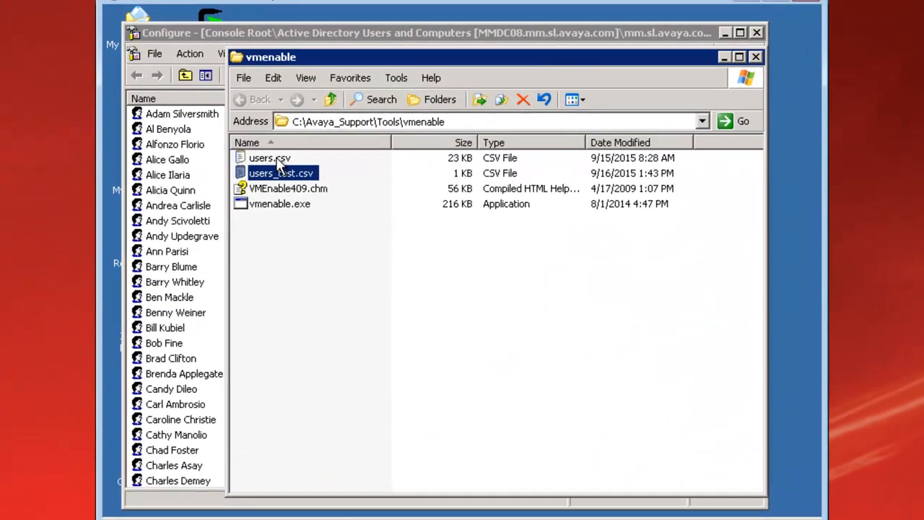
pyautogui.click(275, 159)
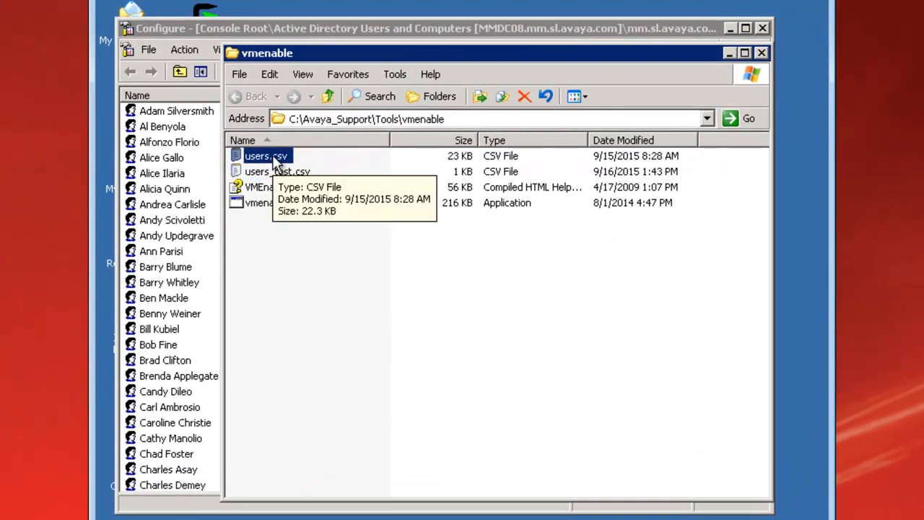
pyautogui.doubleClick(275, 157)
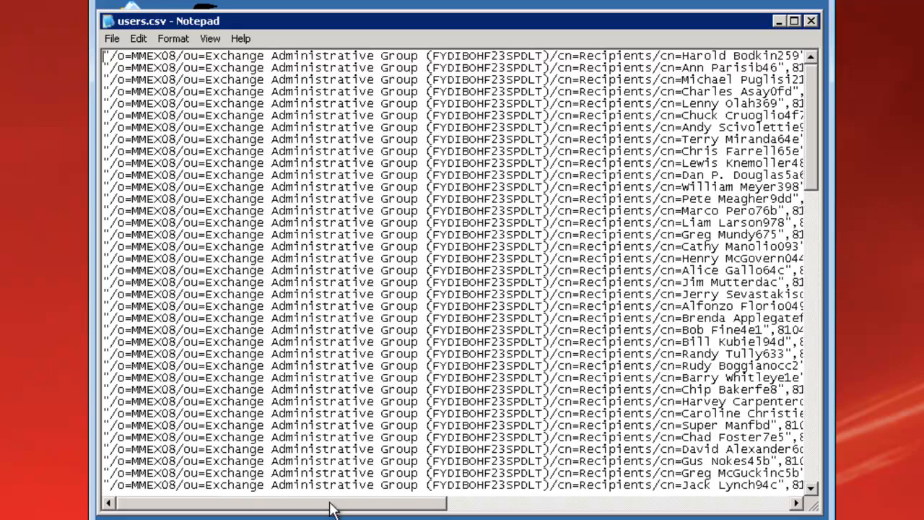
pyautogui.moveTo(339, 509)
pyautogui.mouseDown()
pyautogui.moveTo(374, 510)
pyautogui.moveTo(325, 510)
pyautogui.mouseUp()
pyautogui.moveTo(109, 56); pyautogui.dragTo(103, 53)
pyautogui.click(810, 21)
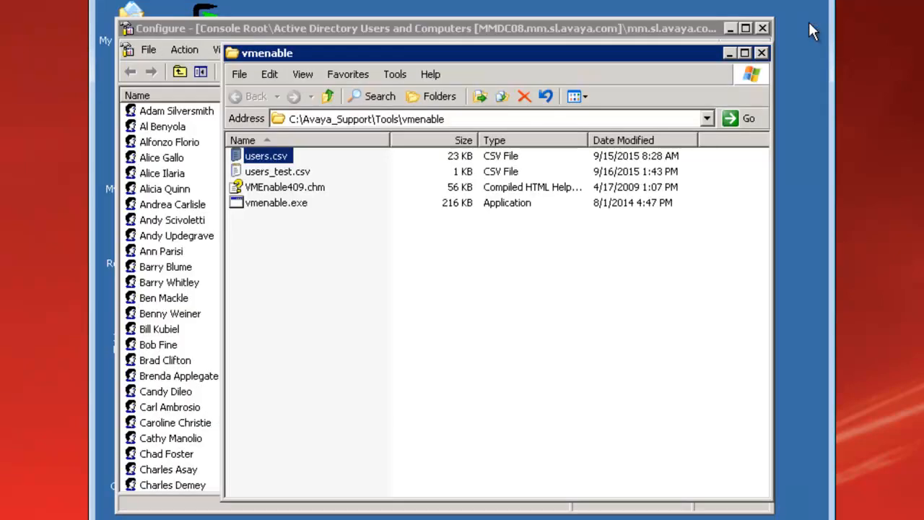
# - Open users_test.csv in Notepad, replace all tripled quotes with a single quote, and close the file
pyautogui.doubleClick(279, 173)
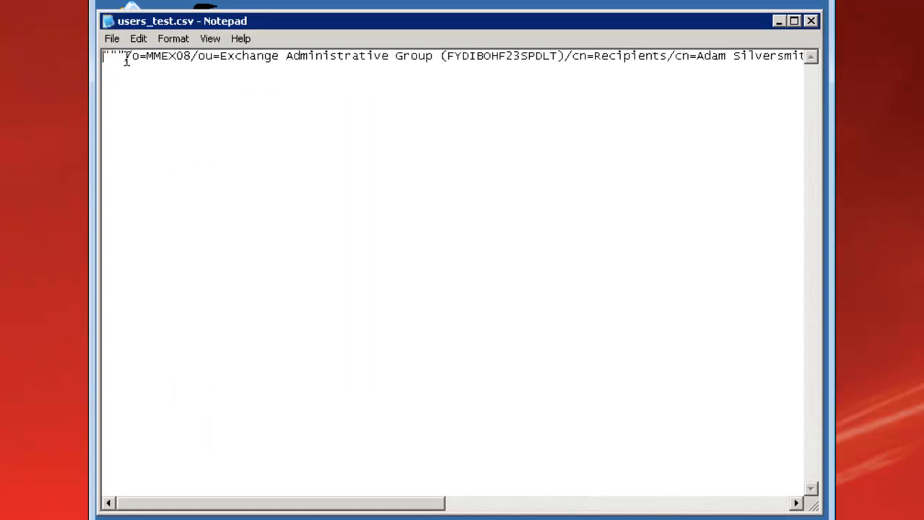
pyautogui.moveTo(125, 57); pyautogui.dragTo(102, 58)
pyautogui.click(138, 38)
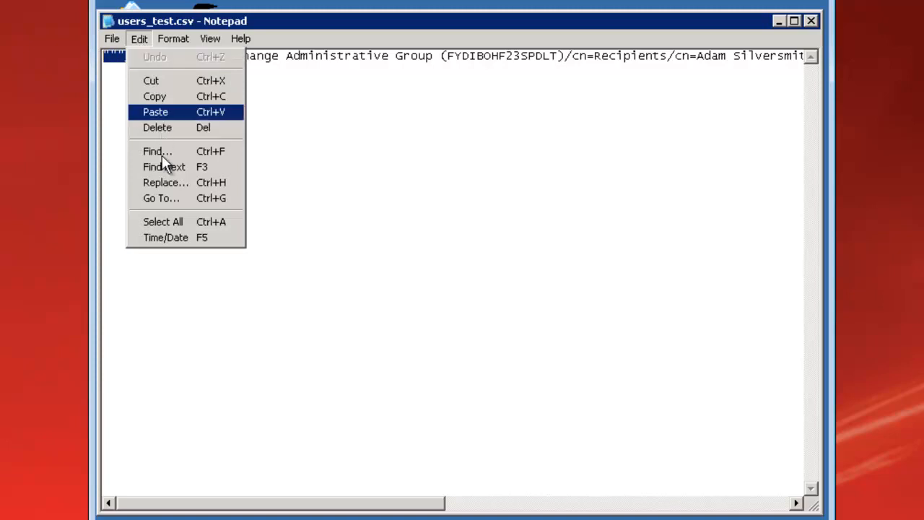
pyautogui.click(165, 182)
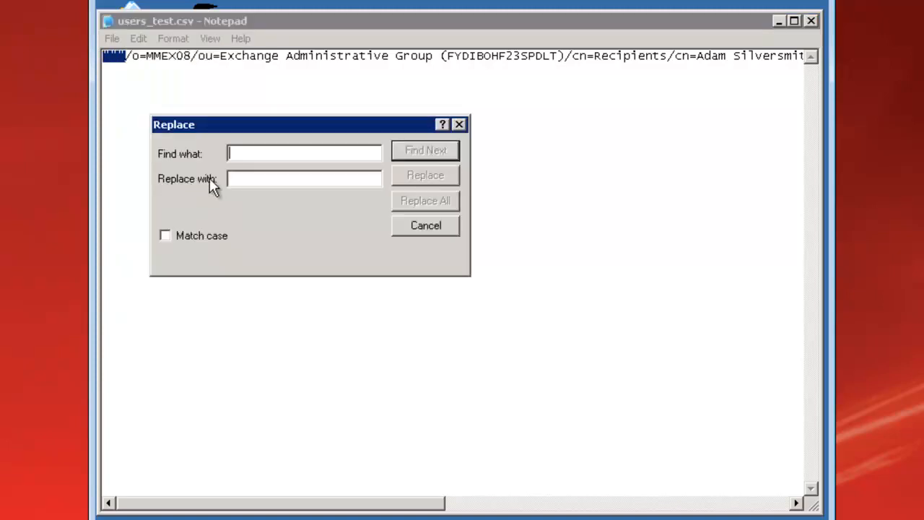
pyautogui.click(257, 179)
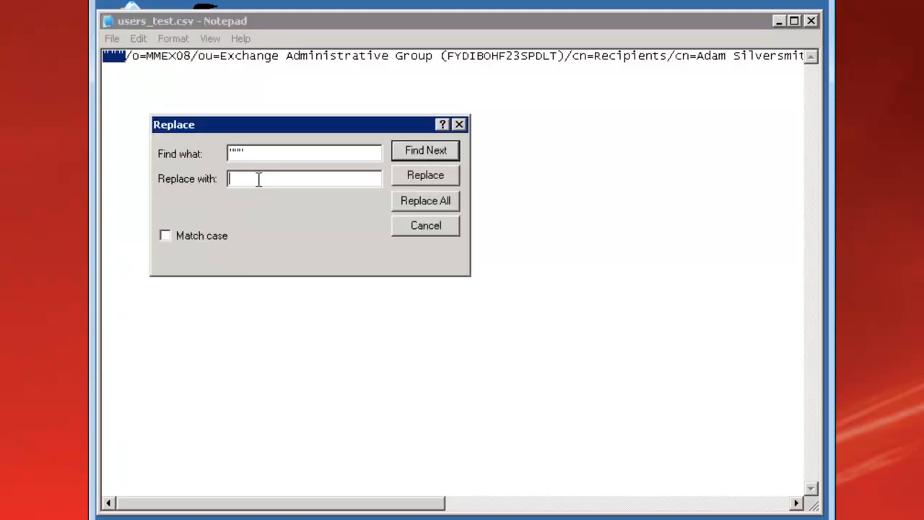
pyautogui.write('"')
pyautogui.click(426, 202)
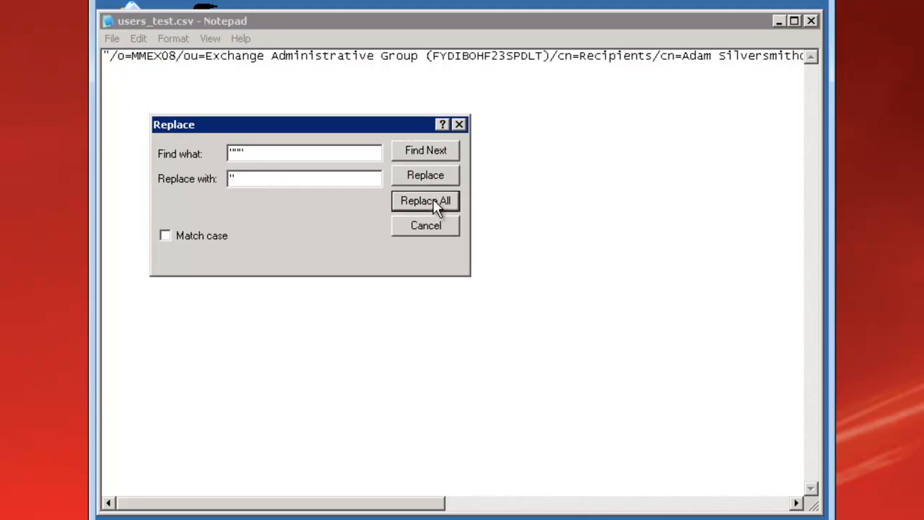
pyautogui.click(457, 124)
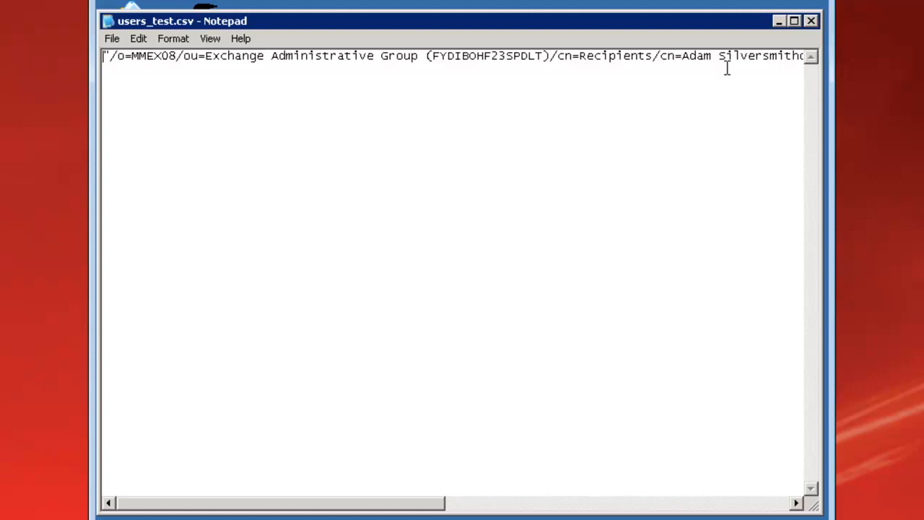
pyautogui.click(811, 21)
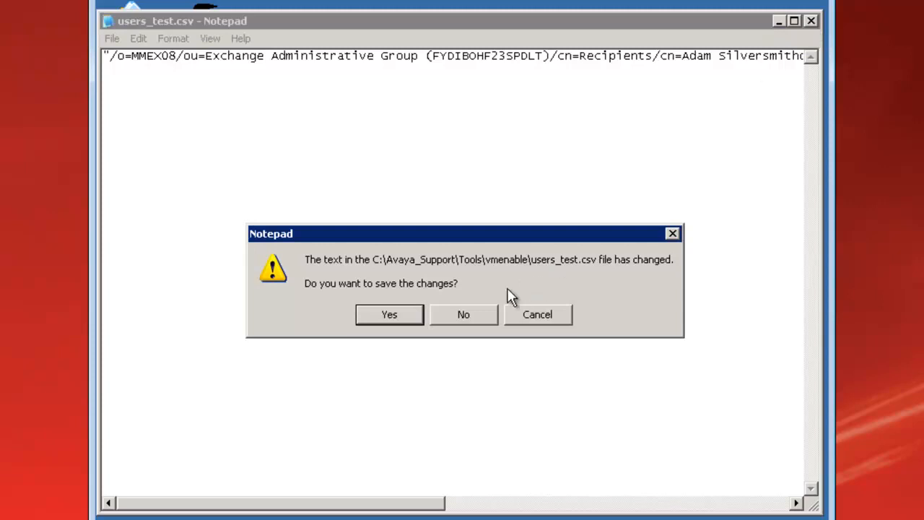
# - Save users_test.csv, then review users.csv in Notepad and close it
pyautogui.click(390, 314)
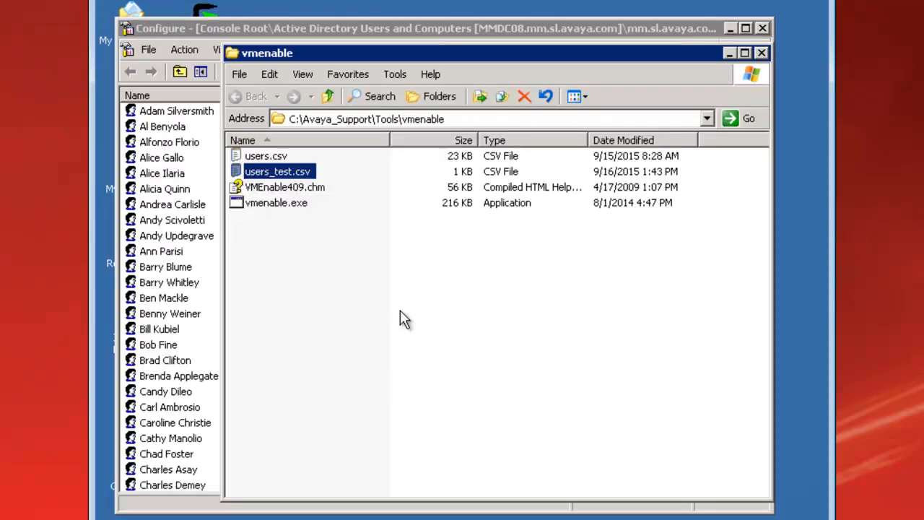
pyautogui.doubleClick(278, 161)
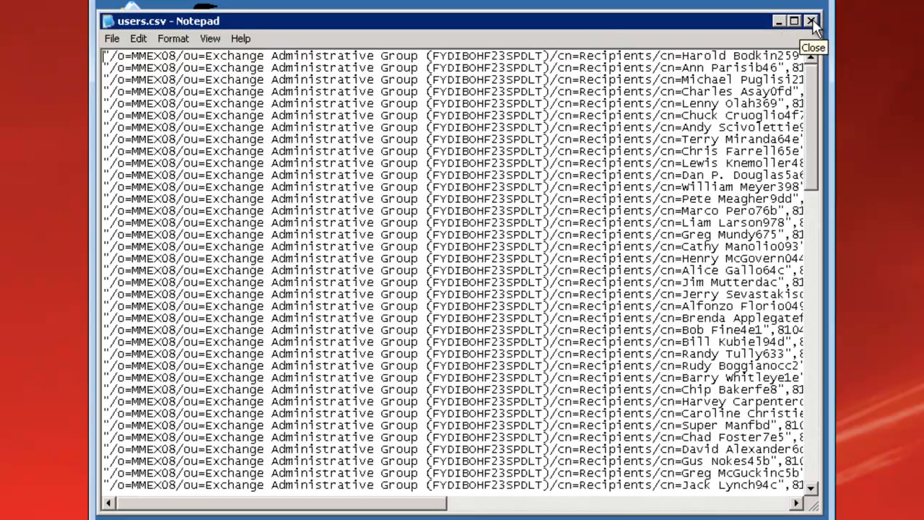
pyautogui.moveTo(813, 161); pyautogui.dragTo(820, 79)
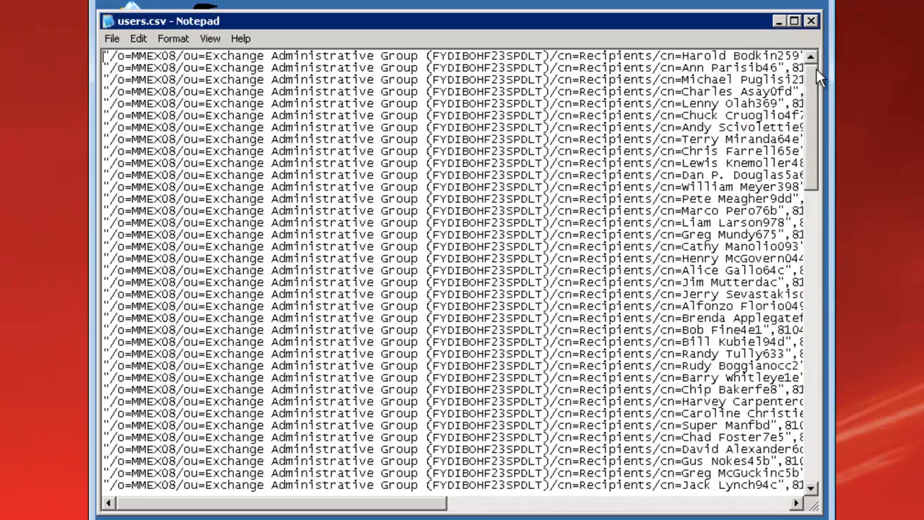
pyautogui.click(811, 21)
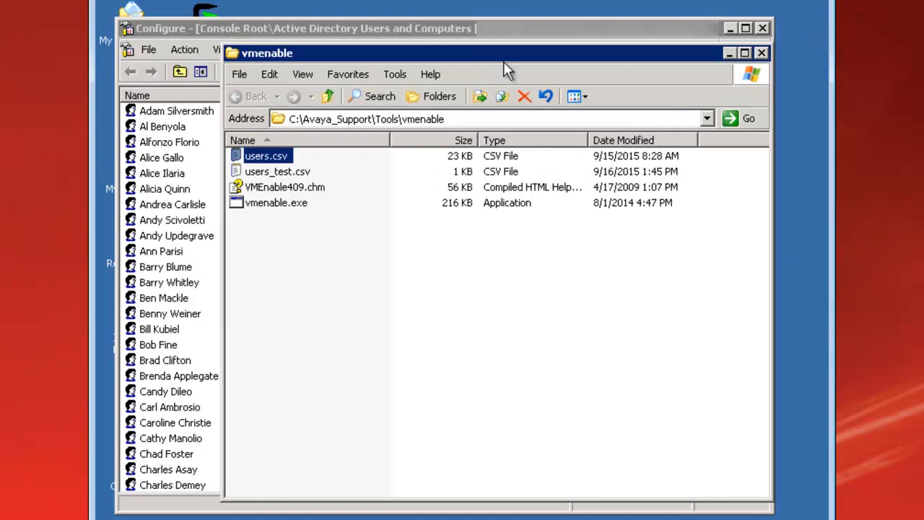
# - Confirm the first user's Modular Messaging tab shows it still disabled, then cancel the Properties dialog
pyautogui.click(460, 31)
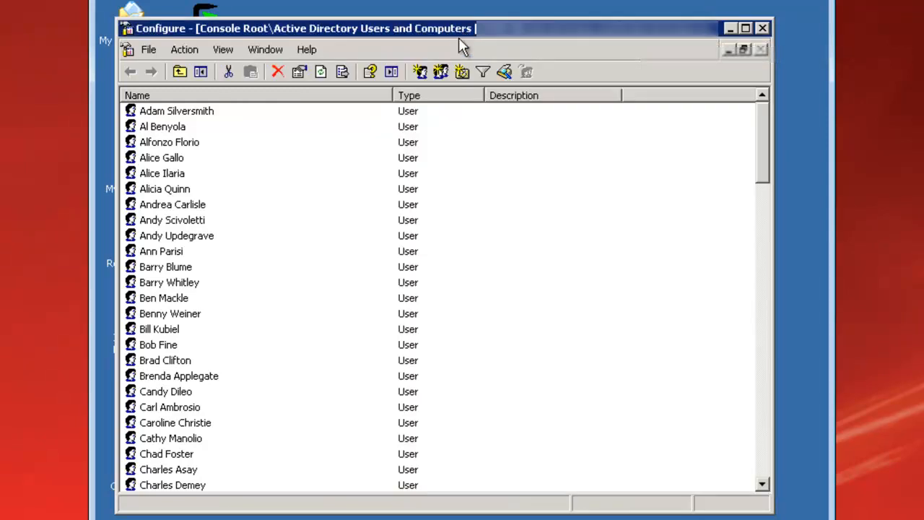
pyautogui.rightClick(245, 114)
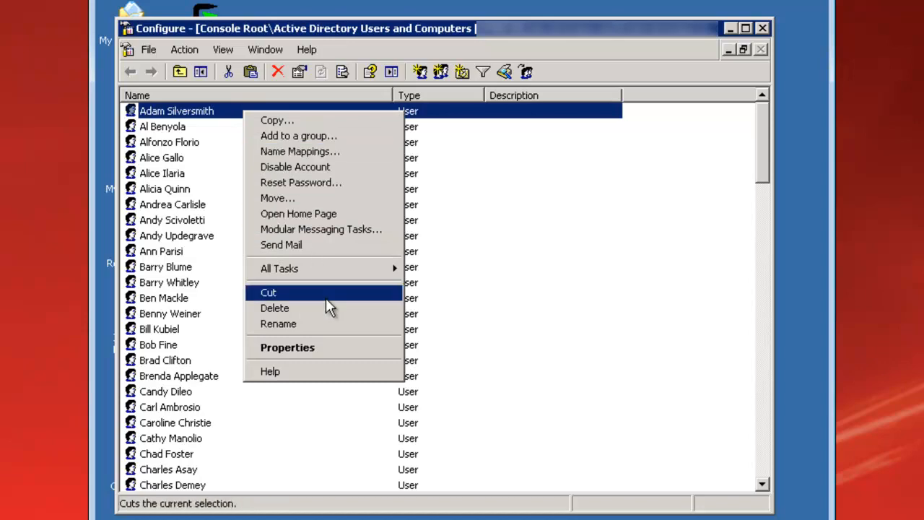
pyautogui.click(327, 347)
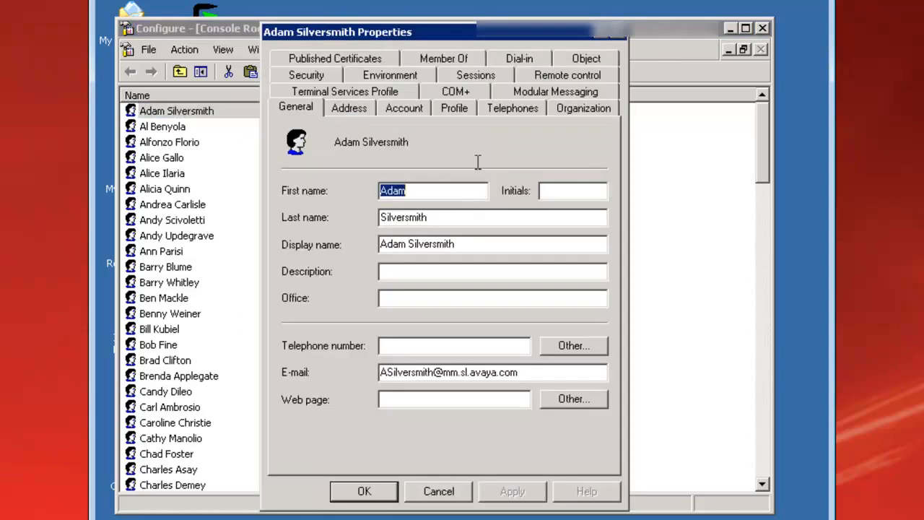
pyautogui.click(522, 95)
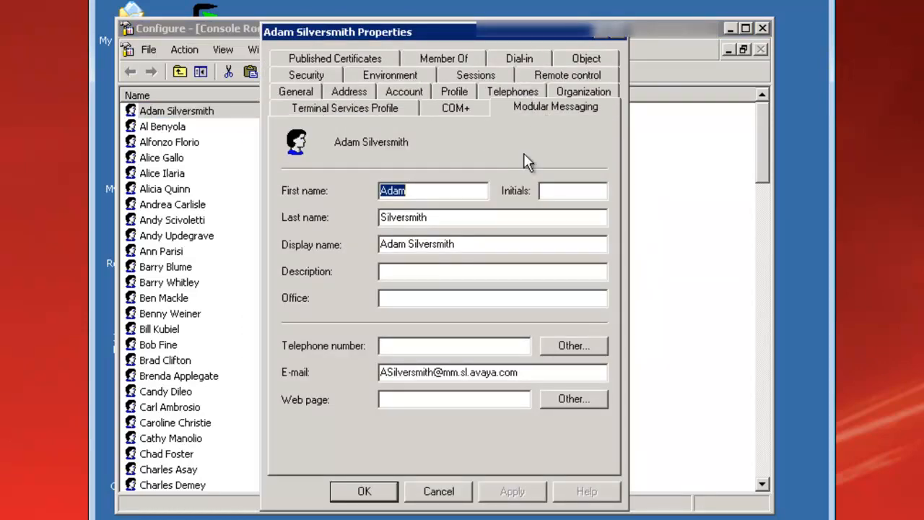
pyautogui.click(439, 492)
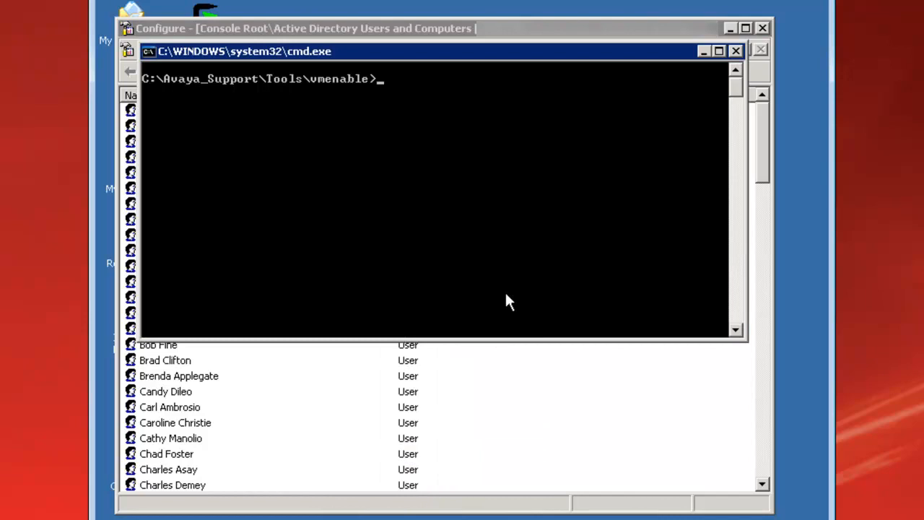
# - Run vmenable /import of users_test.csv with /vserver masex1, then minimize the console
pyautogui.write('vme')
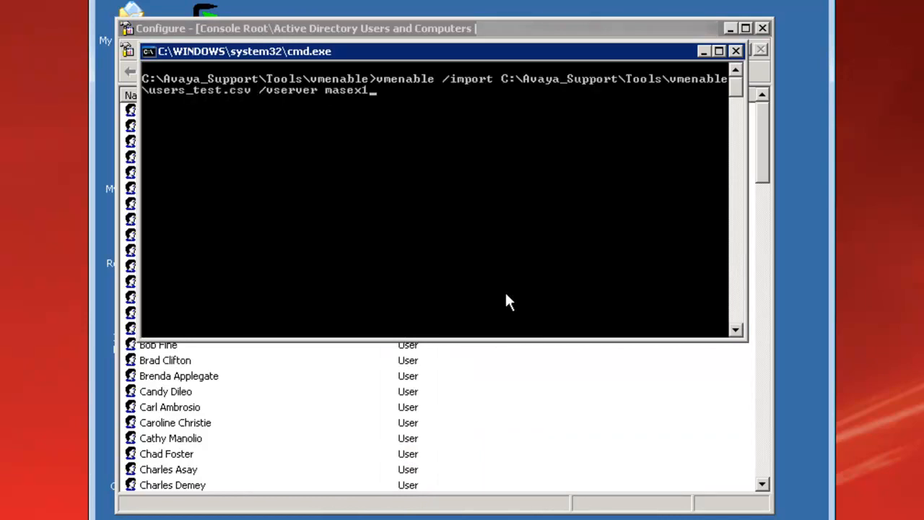
pyautogui.press('Return')
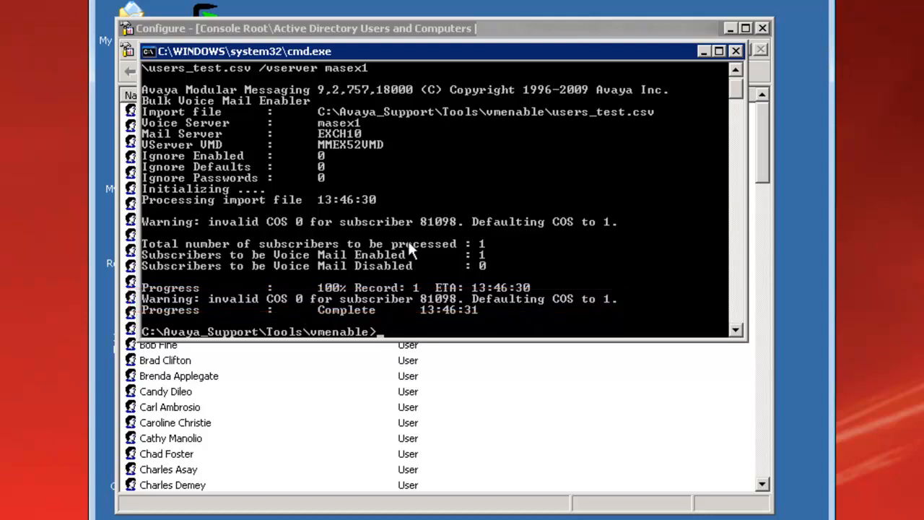
pyautogui.click(702, 51)
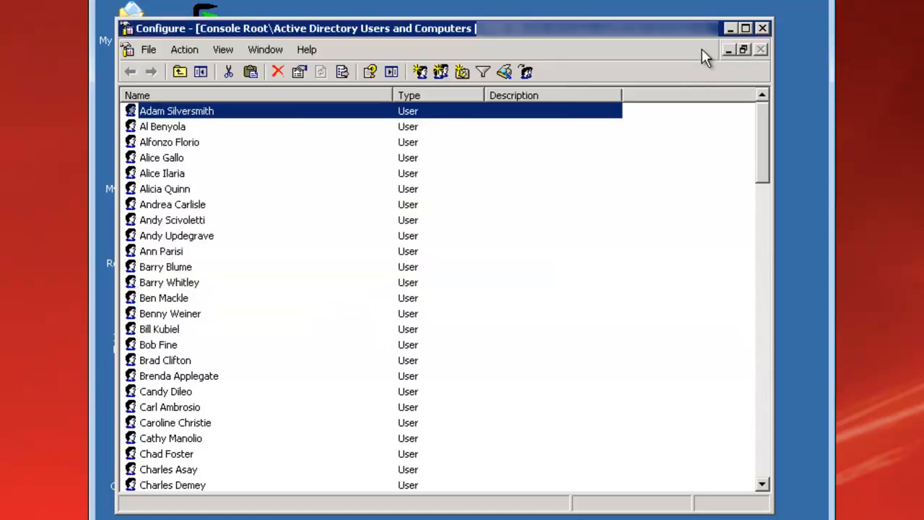
# - Verify the first user's Modular Messaging is enabled with mailbox 81098, then cancel the dialog
pyautogui.rightClick(303, 112)
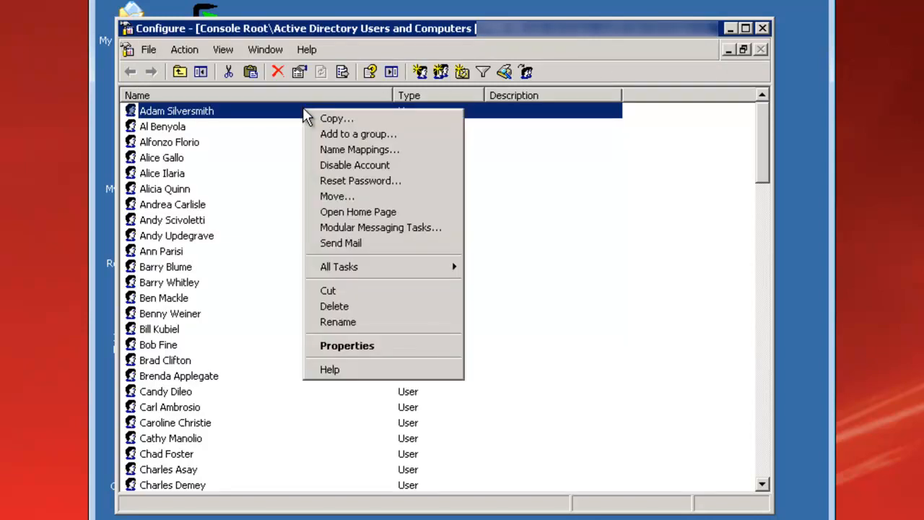
pyautogui.click(355, 347)
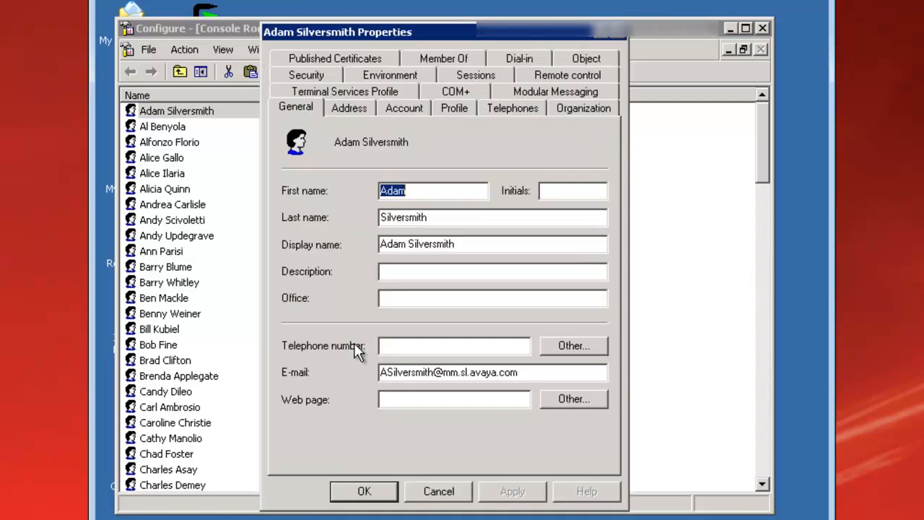
pyautogui.click(549, 95)
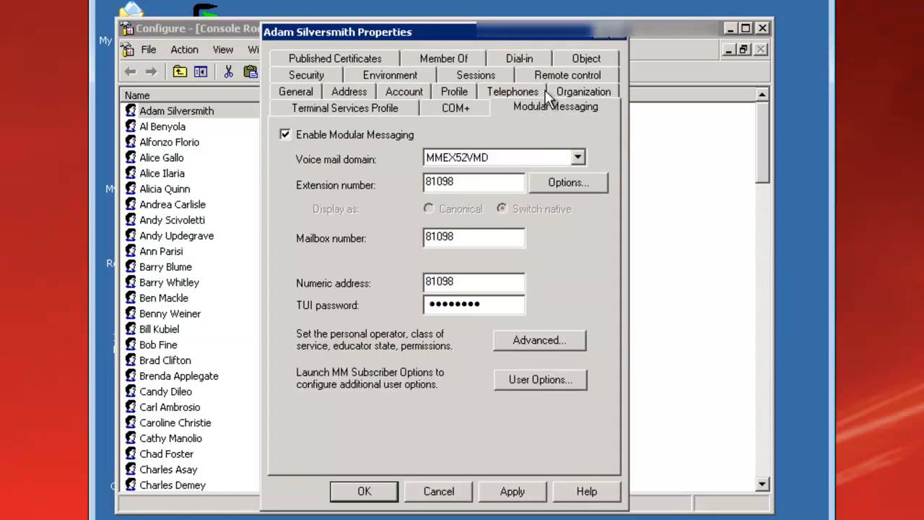
pyautogui.click(442, 494)
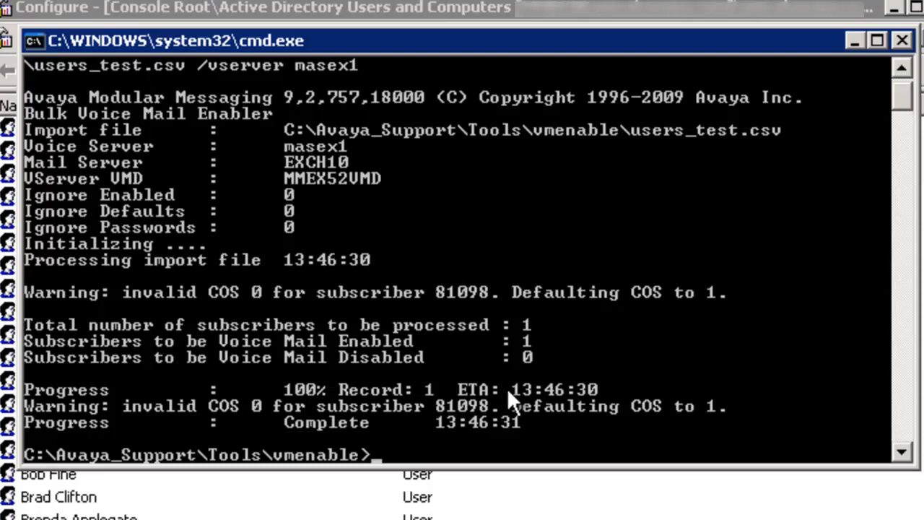
# - Rerun the previous vmenable import with users_test.csv changed to users.csv
pyautogui.press('Up')
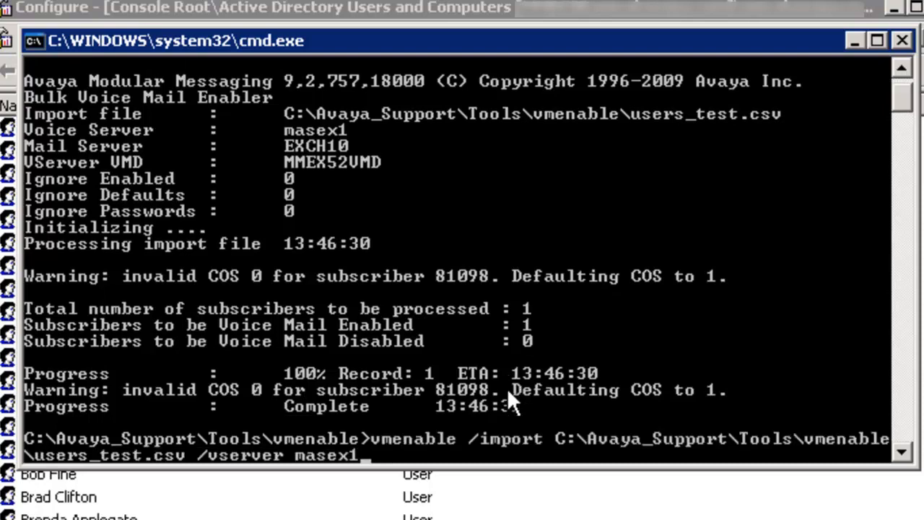
pyautogui.press('Left')
pyautogui.press('Left')
pyautogui.press('Left')
pyautogui.press('Left')
pyautogui.press('Left')
pyautogui.press('Left')
pyautogui.press('Left')
pyautogui.press('Left')
pyautogui.press('Left')
pyautogui.press('Left')
pyautogui.press('Left')
pyautogui.press('Left')
pyautogui.press('Left')
pyautogui.press('Left')
pyautogui.press('Left')
pyautogui.press('Left')
pyautogui.press('Left')
pyautogui.press('Left')
pyautogui.press('Left')
pyautogui.press('Left')
pyautogui.press('BackSpace')
pyautogui.press('BackSpace')
pyautogui.press('BackSpace')
pyautogui.press('BackSpace')
pyautogui.press('BackSpace')
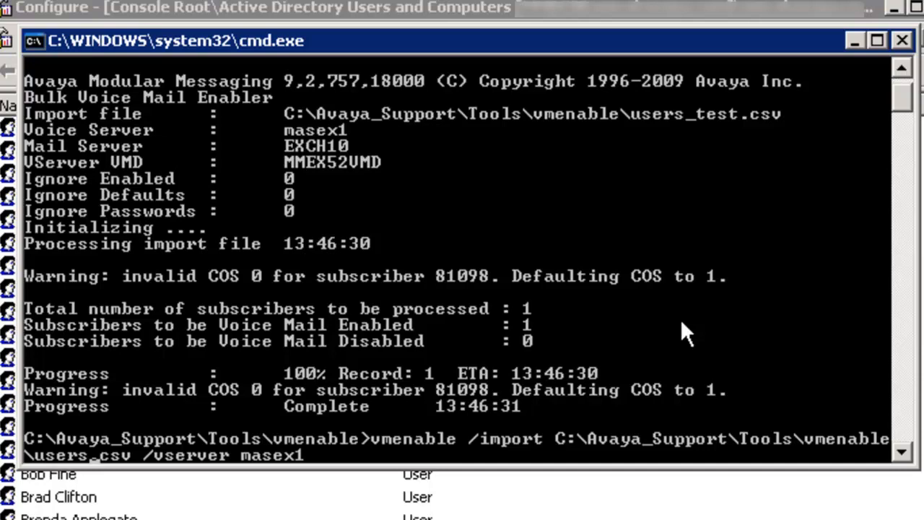
pyautogui.press('Return')
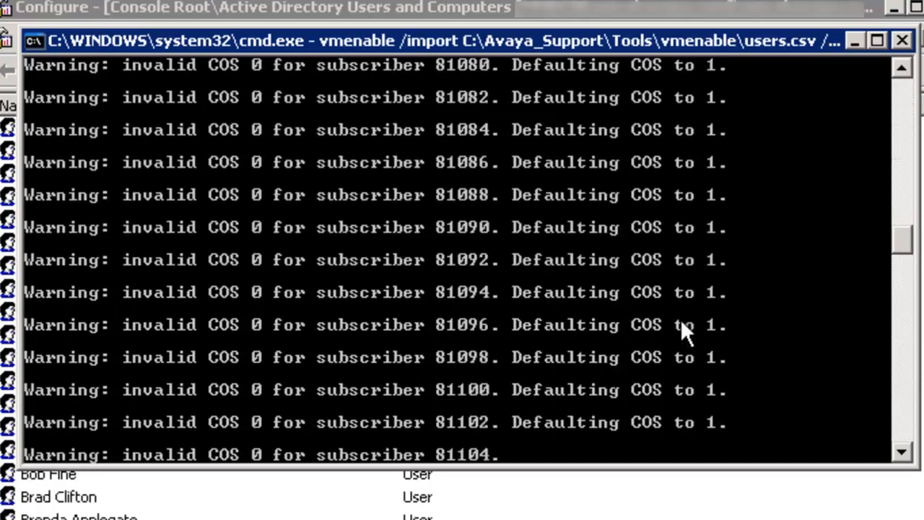